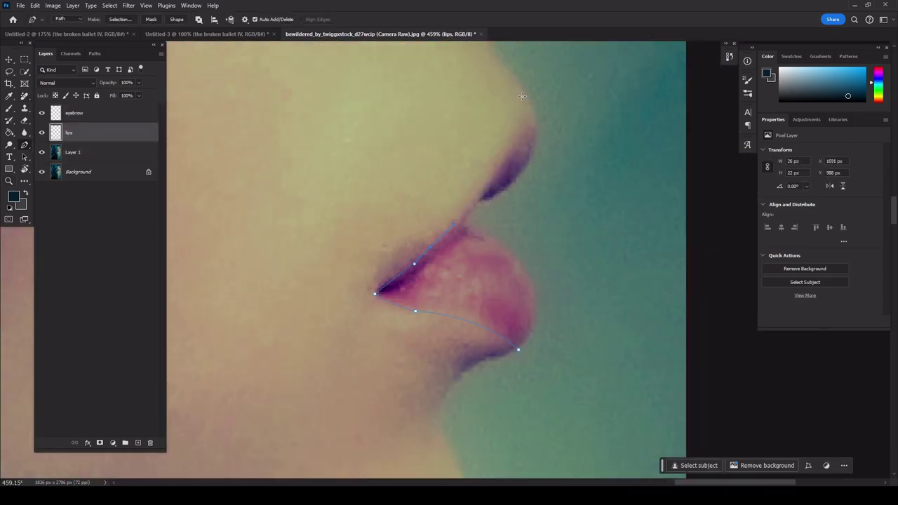
# Step: Make a selection from the lips path and sample the pink lip colour from the photo
pyautogui.rightClick(522, 96)
pyautogui.click(511, 180)
pyautogui.press('Return')
pyautogui.click(73, 152)
pyautogui.keyDown('alt'); pyautogui.click(483, 290); pyautogui.keyUp('alt')
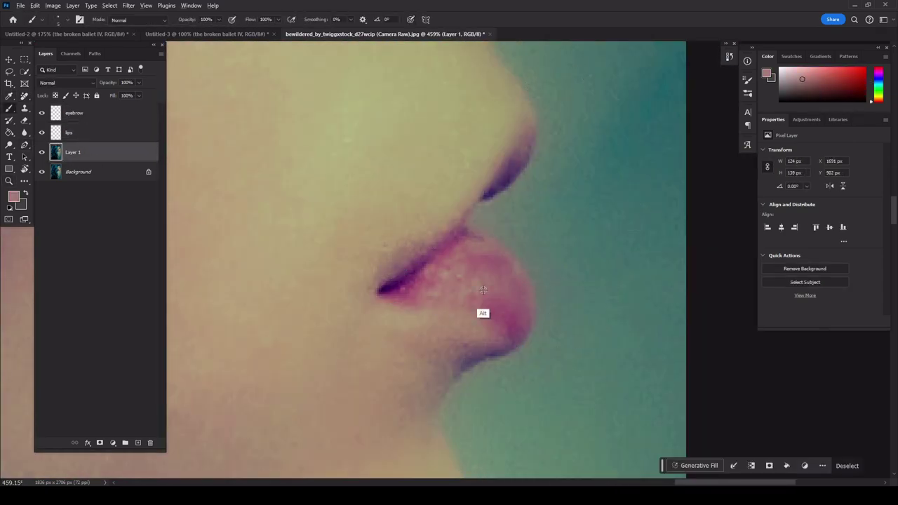
# Step: Paint the lips layer pink, soften it with the Blur tool, and add a layer mask
pyautogui.hotkey('alt', ']')
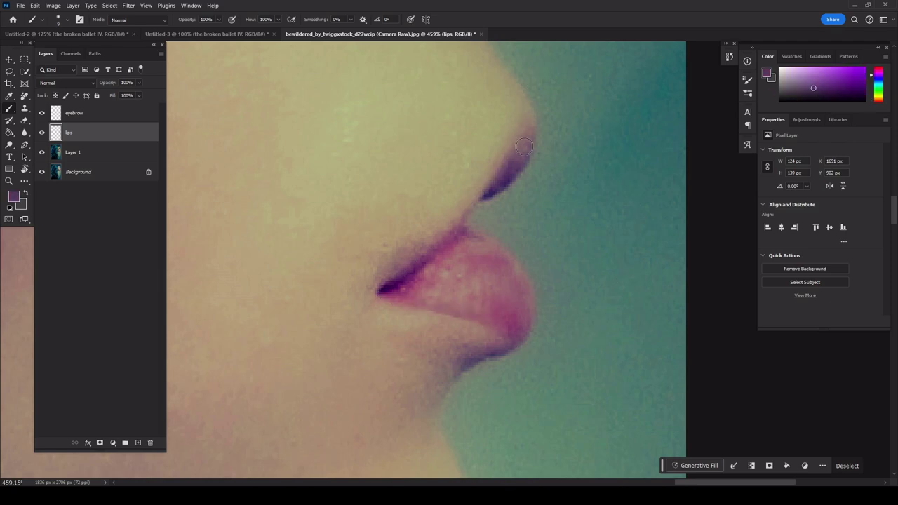
pyautogui.hotkey('ctrl', 'd')
pyautogui.press('r')
pyautogui.scroll(-3, 523, 154)
pyautogui.scroll(-2, 365, 262)
pyautogui.scroll(3, 488, 304)
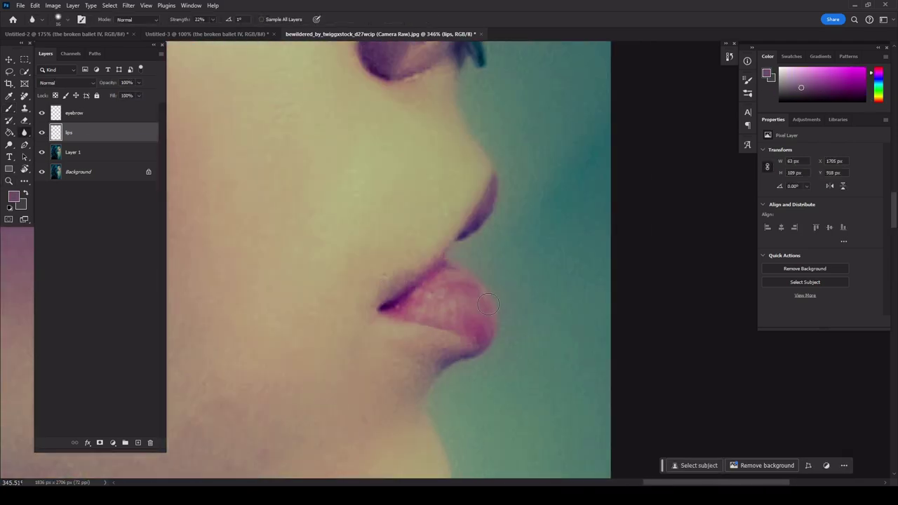
pyautogui.click(99, 443)
# Step: Reset colours to black and white and zoom in on the face edges
pyautogui.press('b')
pyautogui.scroll(-2, 403, 364)
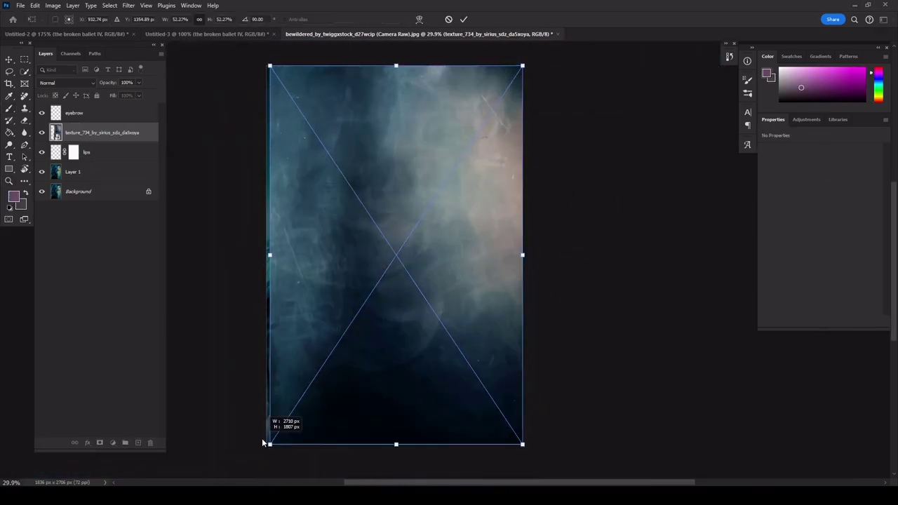
pyautogui.press('z')
pyautogui.scroll(5, 381, 231)
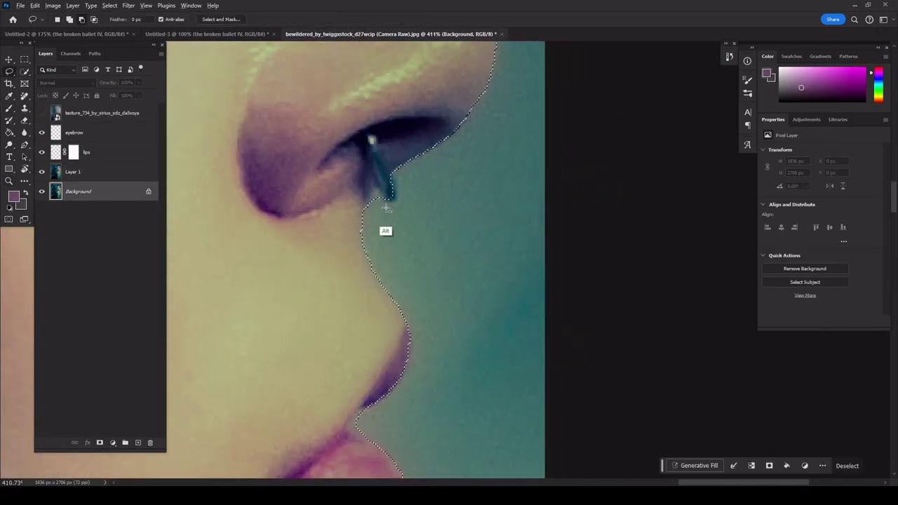
pyautogui.scroll(-2, 411, 245)
pyautogui.scroll(-2, 421, 190)
pyautogui.scroll(-4, 392, 236)
pyautogui.scroll(5, 391, 236)
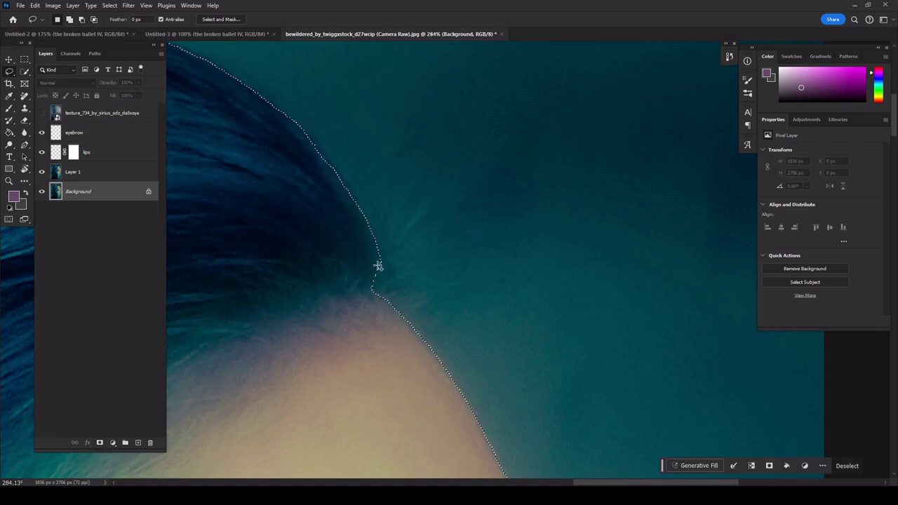
pyautogui.scroll(2, 377, 260)
pyautogui.scroll(-2, 391, 225)
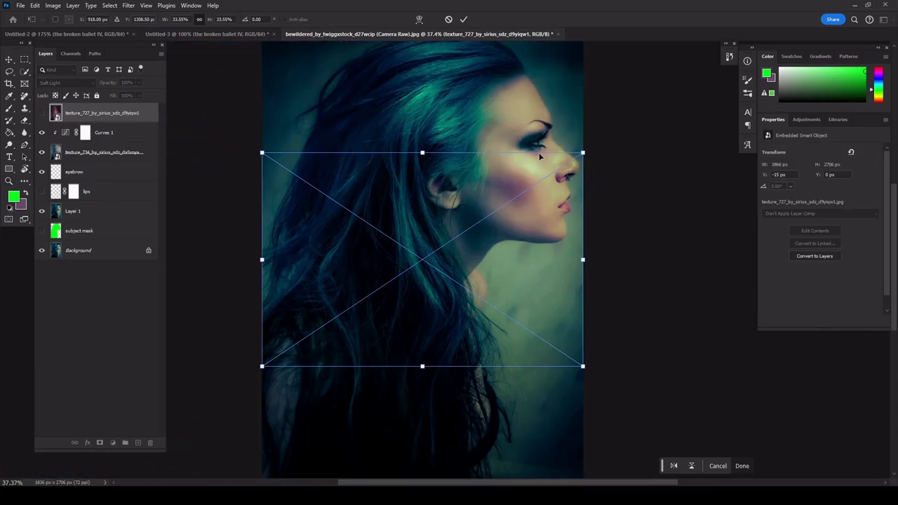
# Step: Scale the bokeh texture up so it covers the whole canvas
pyautogui.moveTo(526, 361); pyautogui.dragTo(561, 398)
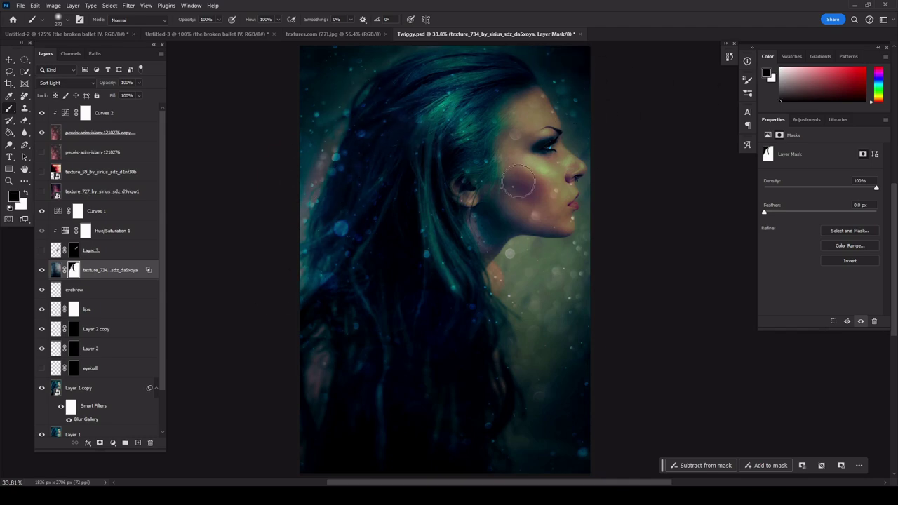
# Step: Make the mask brush smaller for the hair area and magnify the face
pyautogui.rightClick(440, 193)
pyautogui.scroll(3, 423, 146)
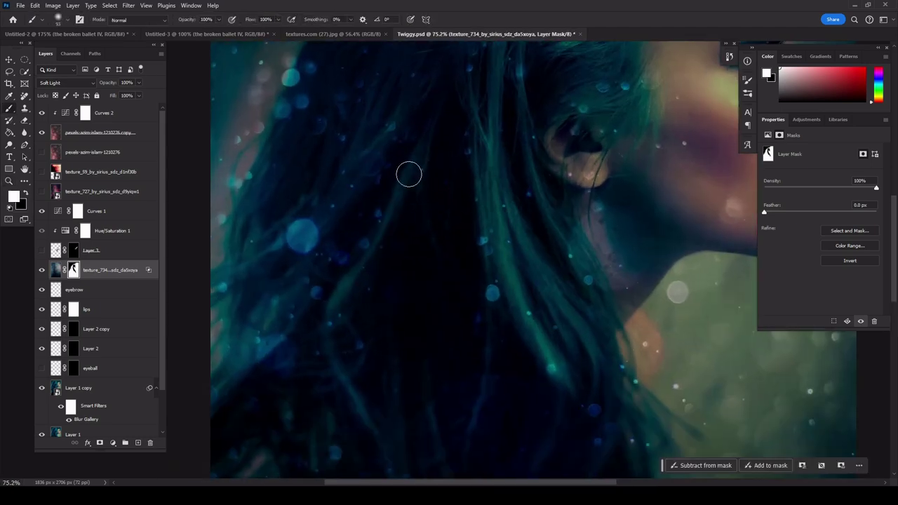
pyautogui.scroll(-3, 409, 174)
pyautogui.press('[')
pyautogui.press('[')
pyautogui.press('[')
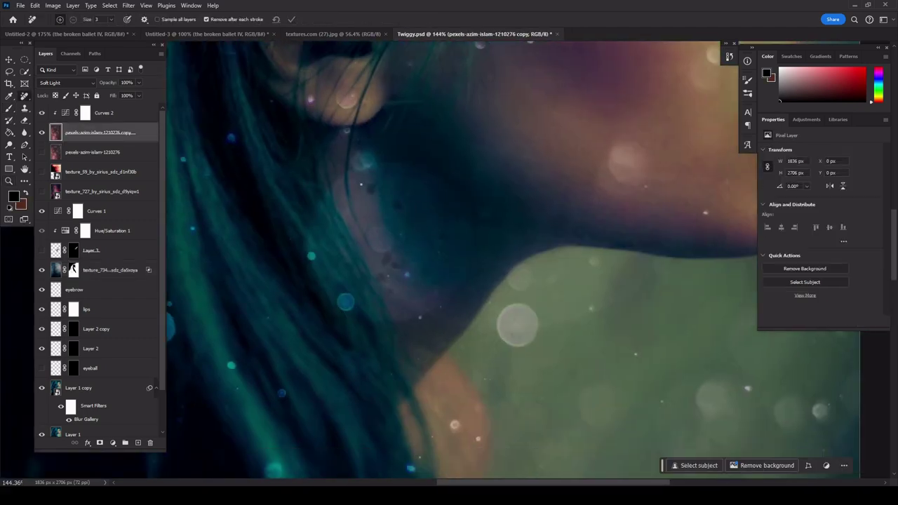
pyautogui.moveTo(397, 262); pyautogui.dragTo(492, 263)
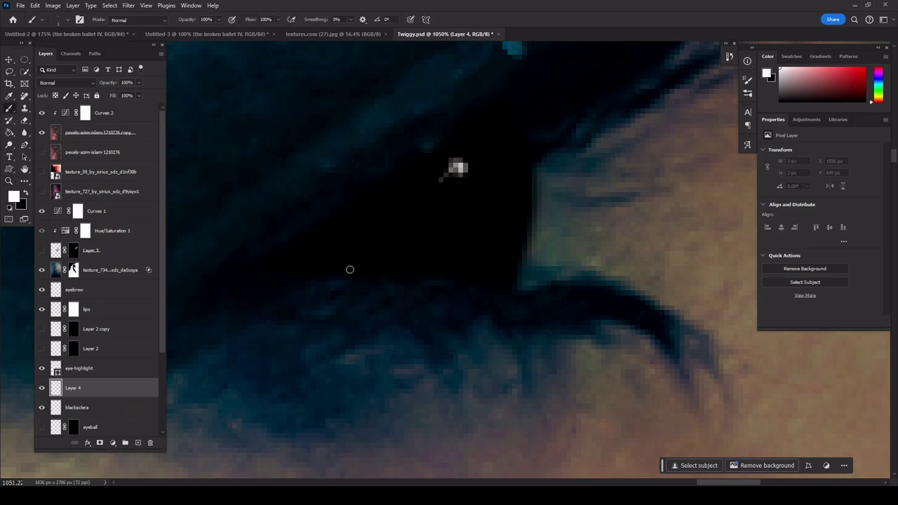
# Step: Paint a short white highlight in the eye and erase its excess
pyautogui.moveTo(464, 273); pyautogui.dragTo(498, 271)
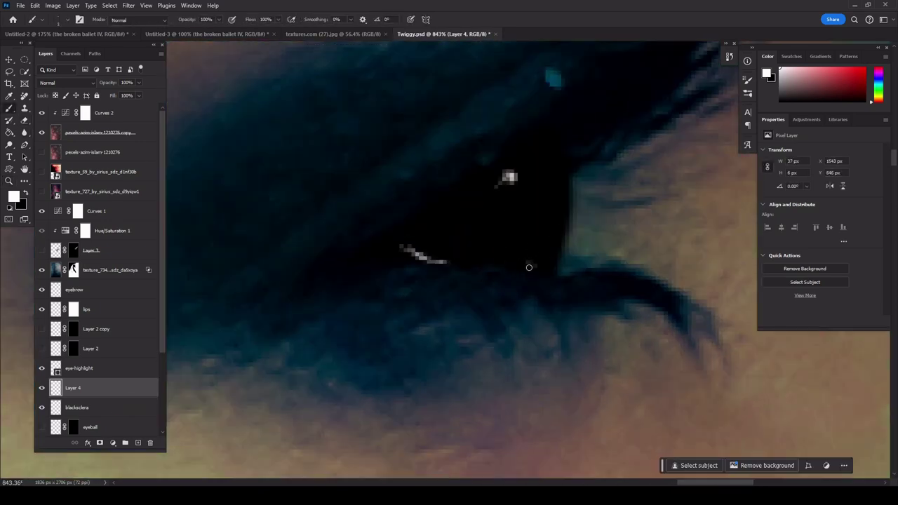
pyautogui.click(26, 119)
pyautogui.press('z')
pyautogui.scroll(-3, 616, 265)
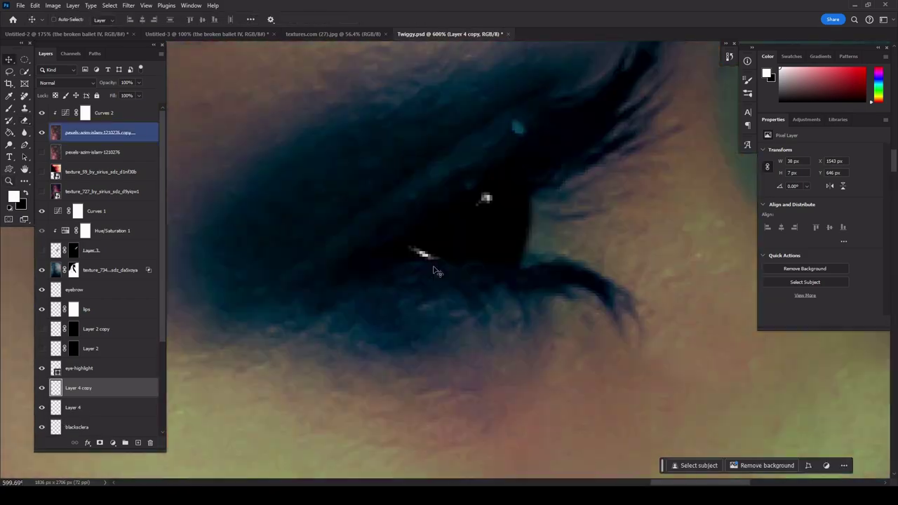
# Step: Duplicate the highlight layer and rotate the copy into place in the eye
pyautogui.hotkey('ctrl', 'j')
pyautogui.hotkey('ctrl', 't')
pyautogui.press('Return')
pyautogui.scroll(-3, 582, 256)
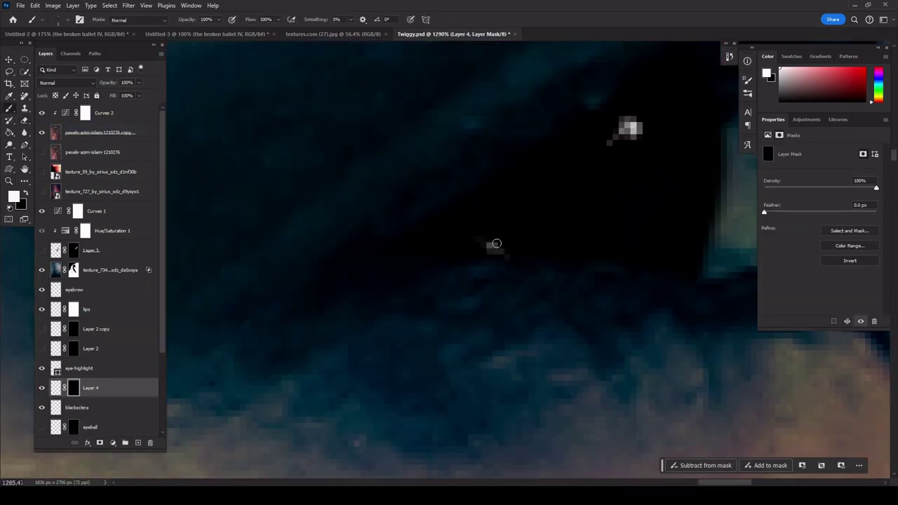
pyautogui.press('z')
pyautogui.scroll(-5, 496, 243)
pyautogui.scroll(5, 481, 204)
pyautogui.rightClick(417, 286)
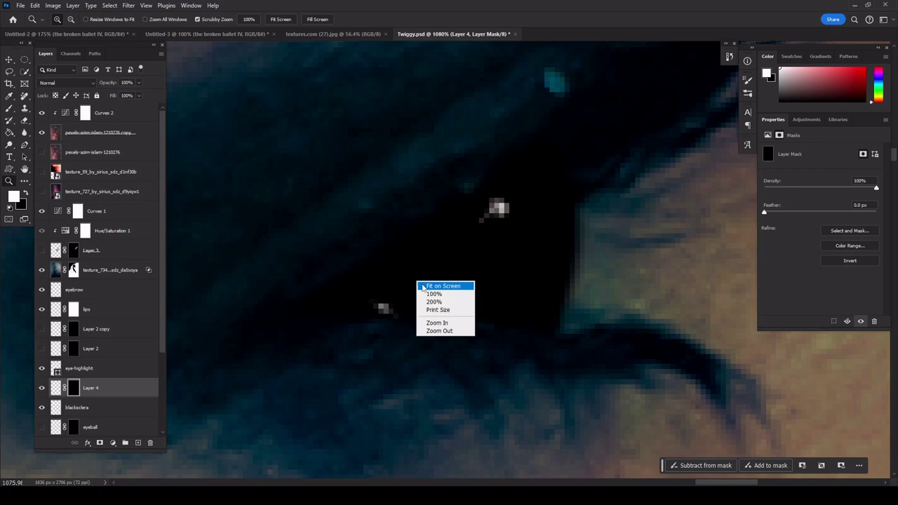
pyautogui.press('Escape')
# Step: Target Layer 4's pixels and add a new empty layer for more highlights
pyautogui.press('b')
pyautogui.hotkey('ctrl', '2')
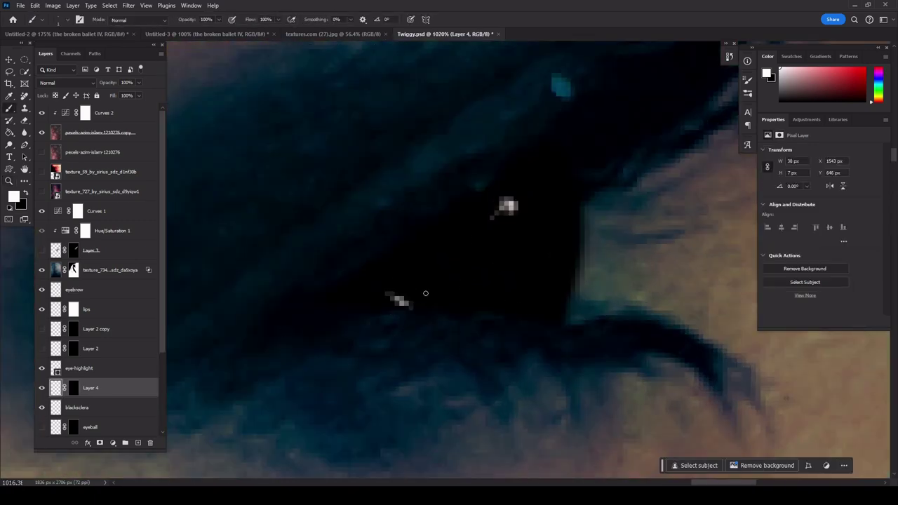
pyautogui.scroll(-5, 533, 238)
pyautogui.press('m')
pyautogui.hotkey('ctrl', 'shift', 'alt', 'n')
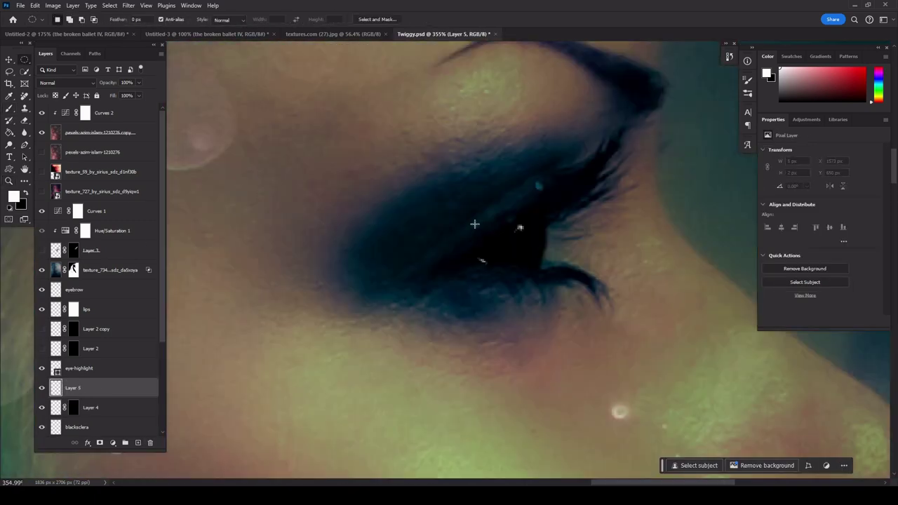
pyautogui.hotkey('ctrl', 'd')
pyautogui.scroll(3, 499, 260)
# Step: Set the brush to a tiny size and zoom in closer on the eye
pyautogui.press('b')
pyautogui.rightClick(477, 245)
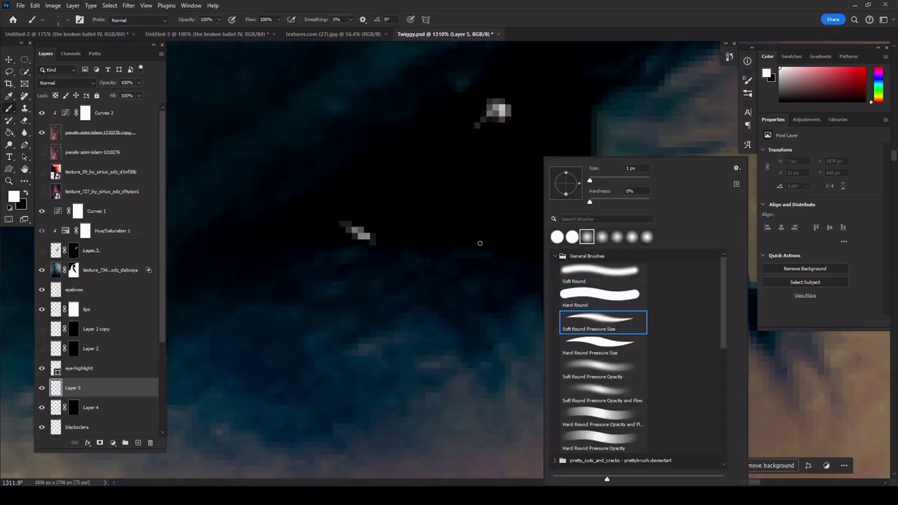
pyautogui.press('Escape')
pyautogui.press('z')
pyautogui.scroll(3, 569, 255)
pyautogui.scroll(-8, 491, 256)
pyautogui.scroll(10, 454, 257)
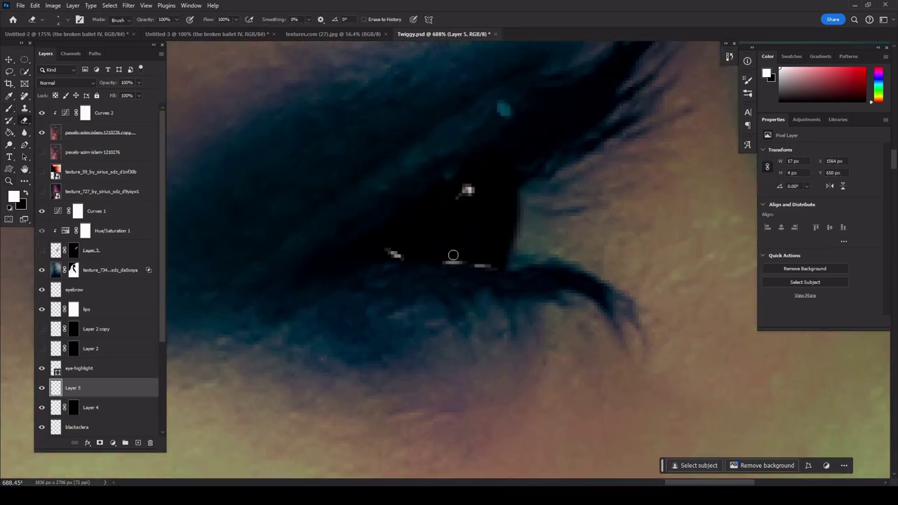
# Step: Paint fine white highlights and erase stray highlight pixels around the eye
pyautogui.press('b')
pyautogui.press('e')
pyautogui.press('z')
pyautogui.scroll(-5, 559, 266)
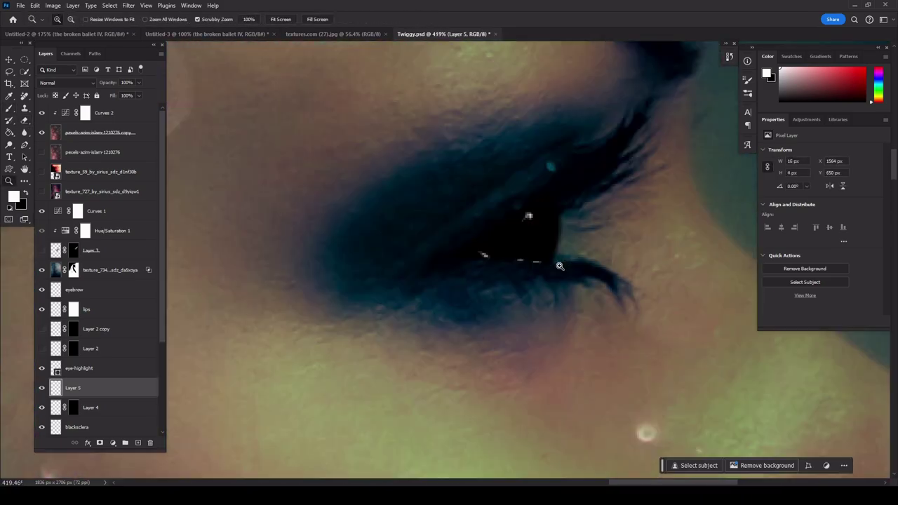
pyautogui.press('z')
pyautogui.scroll(-1, 551, 259)
# Step: Rename the highlight layer to eye-lights 3 and select its mask
pyautogui.click(66, 83)
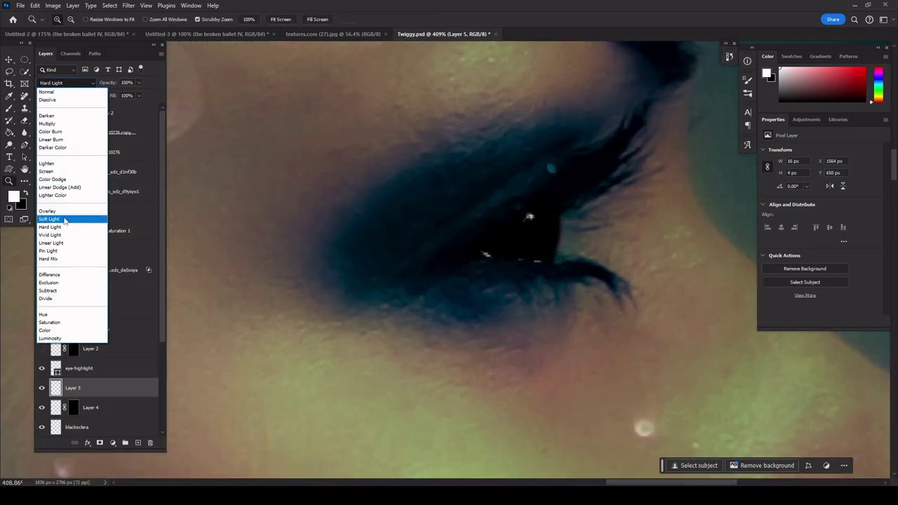
pyautogui.press('Escape')
pyautogui.doubleClick(89, 408)
pyautogui.write('eye-lights 2')
pyautogui.click(71, 409)
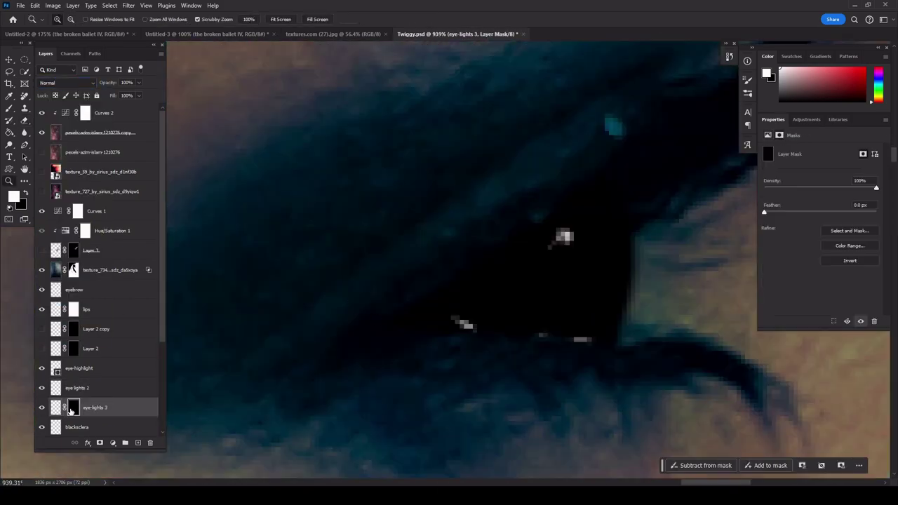
pyautogui.scroll(-5, 468, 324)
pyautogui.scroll(4, 449, 302)
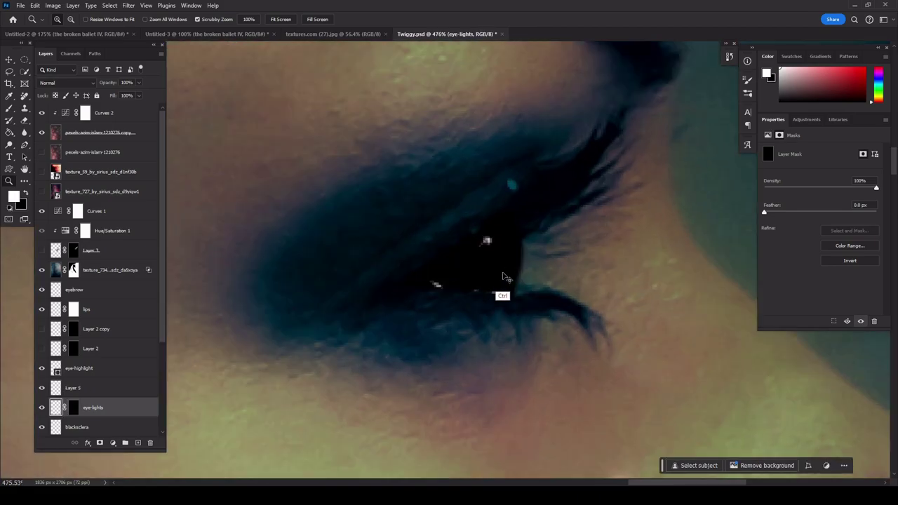
pyautogui.keyDown('ctrl'); pyautogui.click(444, 293); pyautogui.keyUp('ctrl')
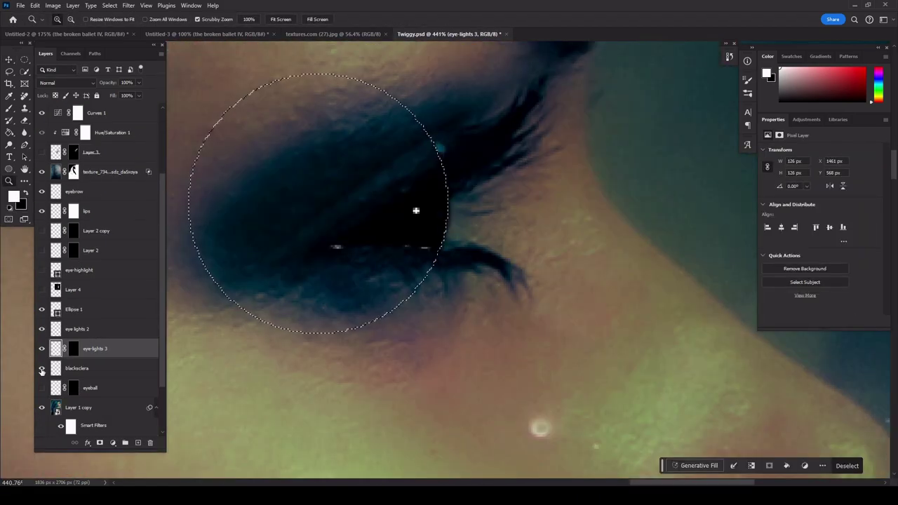
# Step: Paint the blacksclera mask with a Hard Round brush, then zoom out to the whole eye
pyautogui.click(74, 368)
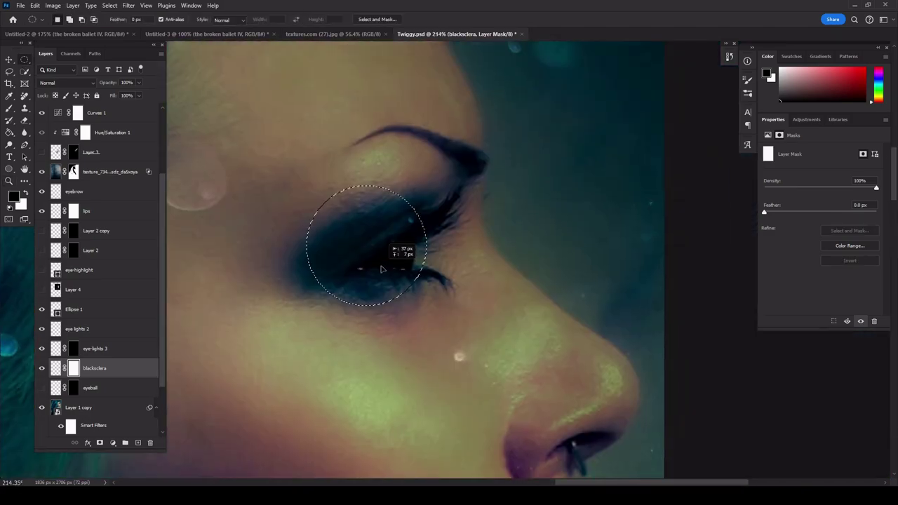
pyautogui.scroll(5, 382, 269)
pyautogui.press('b')
pyautogui.rightClick(441, 224)
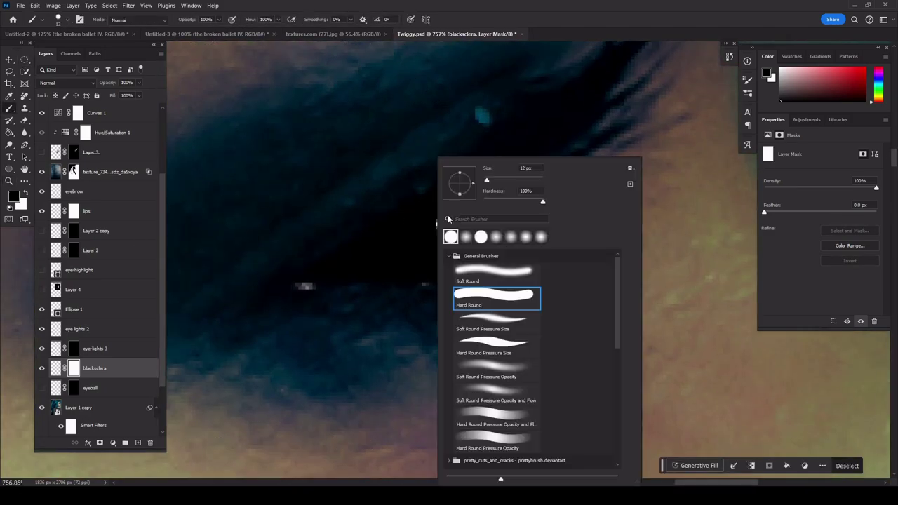
pyautogui.press('Escape')
pyautogui.moveTo(442, 225)
pyautogui.mouseDown()
pyautogui.moveTo(555, 255)
pyautogui.moveTo(517, 229)
pyautogui.moveTo(467, 306)
pyautogui.moveTo(560, 227)
pyautogui.mouseUp()
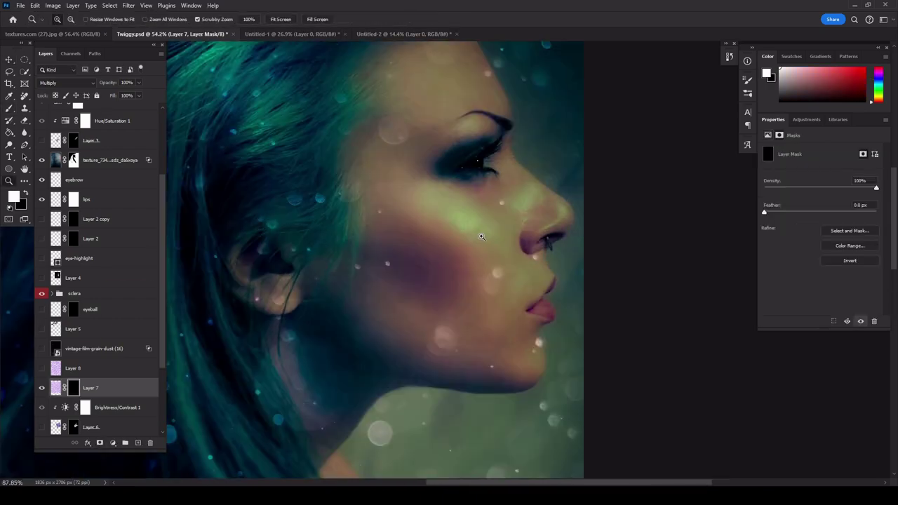
# Step: Swap the paint colour and paint Layer 7's mask over the cheek
pyautogui.scroll(-3, 509, 247)
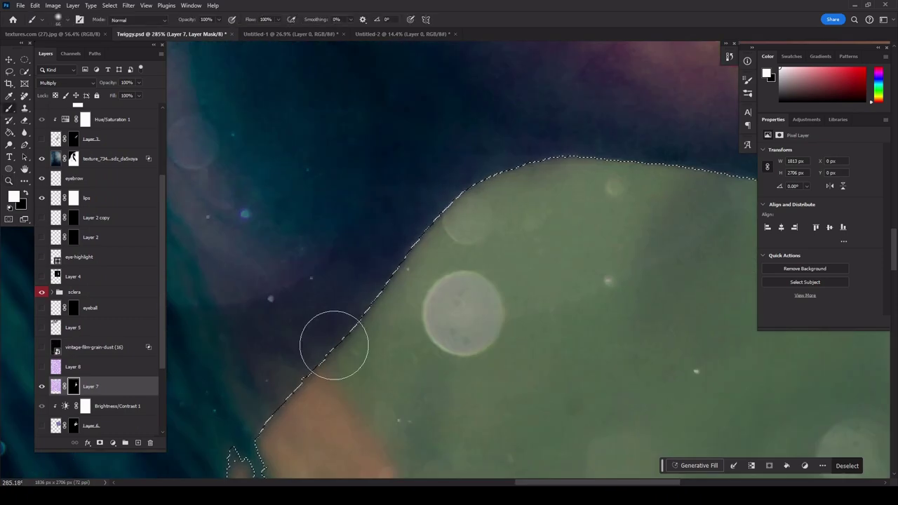
pyautogui.scroll(-3, 375, 238)
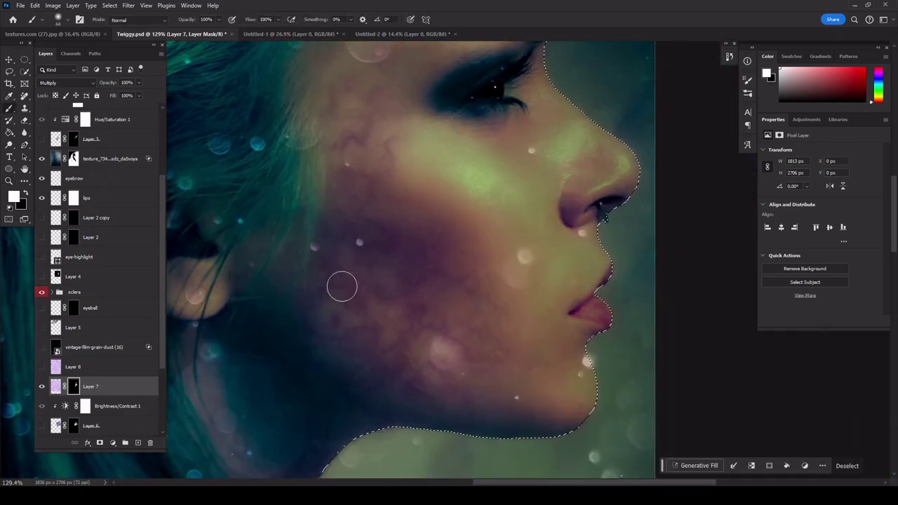
pyautogui.scroll(5, 342, 287)
pyautogui.scroll(-5, 435, 267)
pyautogui.press('x')
pyautogui.scroll(1, 463, 202)
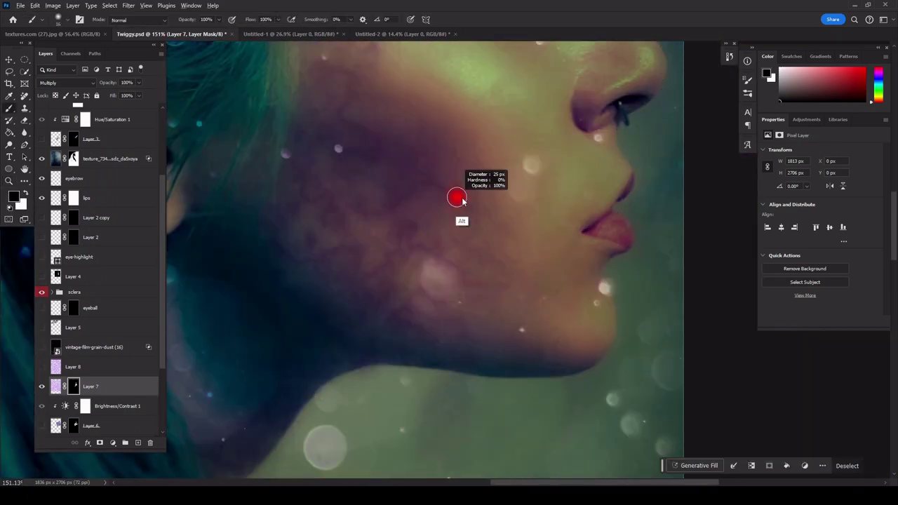
pyautogui.scroll(2, 463, 201)
pyautogui.press('x')
pyautogui.scroll(2, 401, 232)
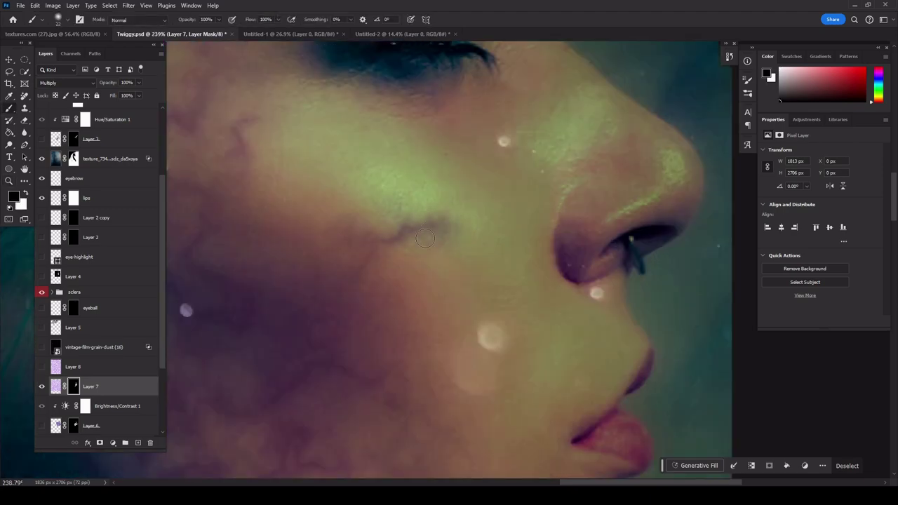
pyautogui.scroll(-2, 438, 247)
pyautogui.scroll(1, 435, 249)
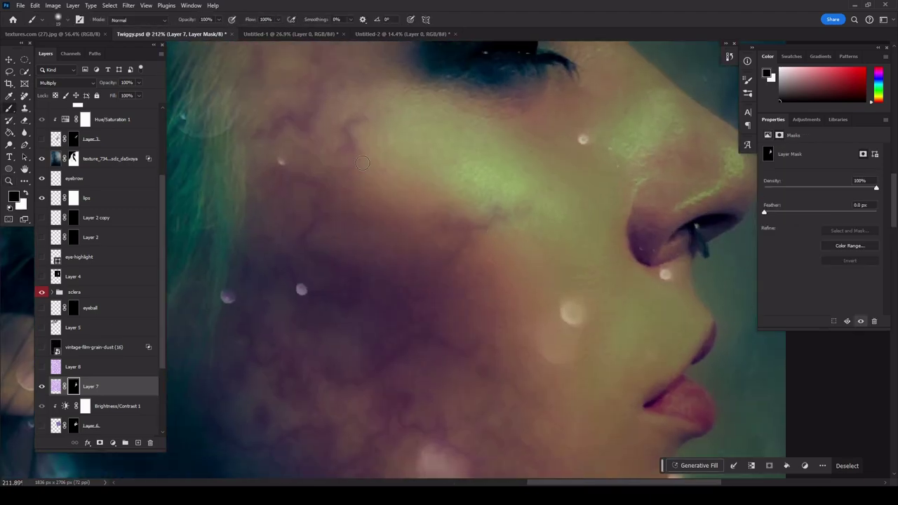
pyautogui.scroll(-2, 433, 251)
pyautogui.hscroll(-2, 329, 214)
pyautogui.scroll(3, 351, 232)
pyautogui.scroll(2, 393, 266)
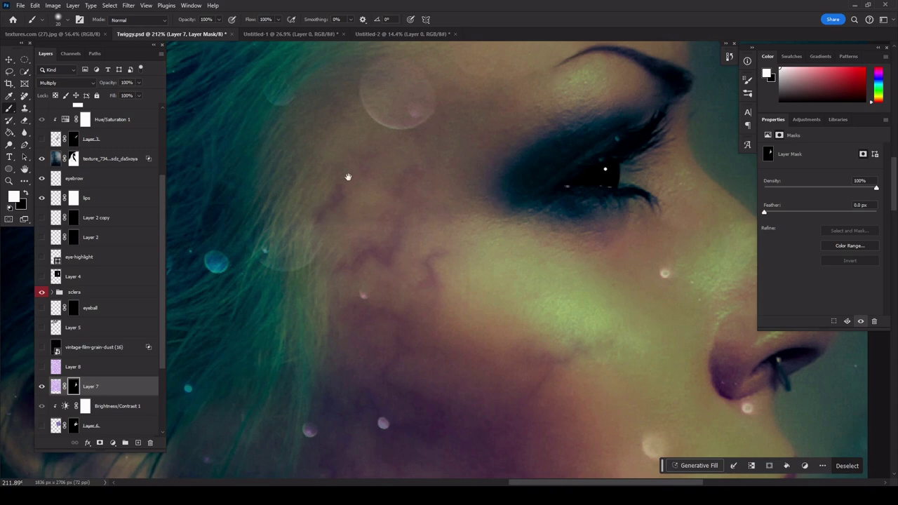
pyautogui.scroll(1, 415, 218)
pyautogui.scroll(3, 360, 330)
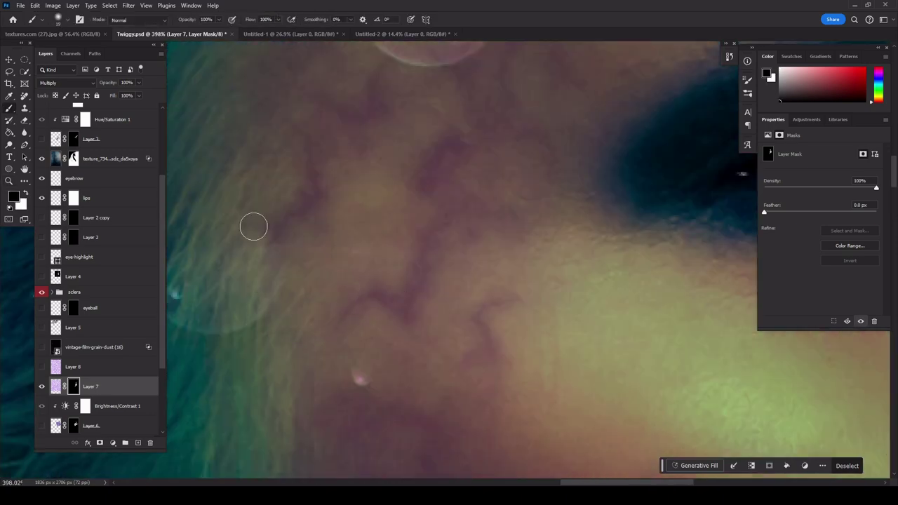
pyautogui.scroll(3, 294, 211)
# Step: Enlarge the brush and choose a soft brush preset for the mask
pyautogui.press(']')
pyautogui.scroll(-3, 311, 310)
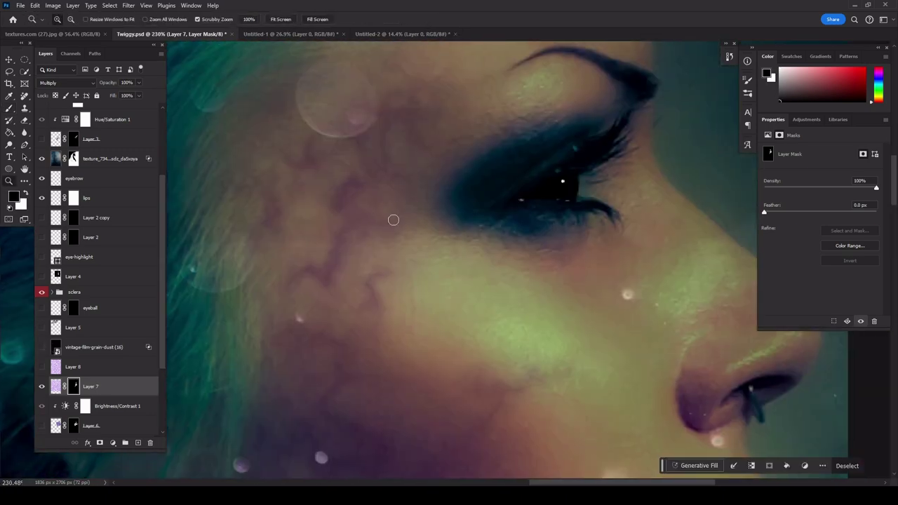
pyautogui.rightClick(391, 217)
pyautogui.press('Escape')
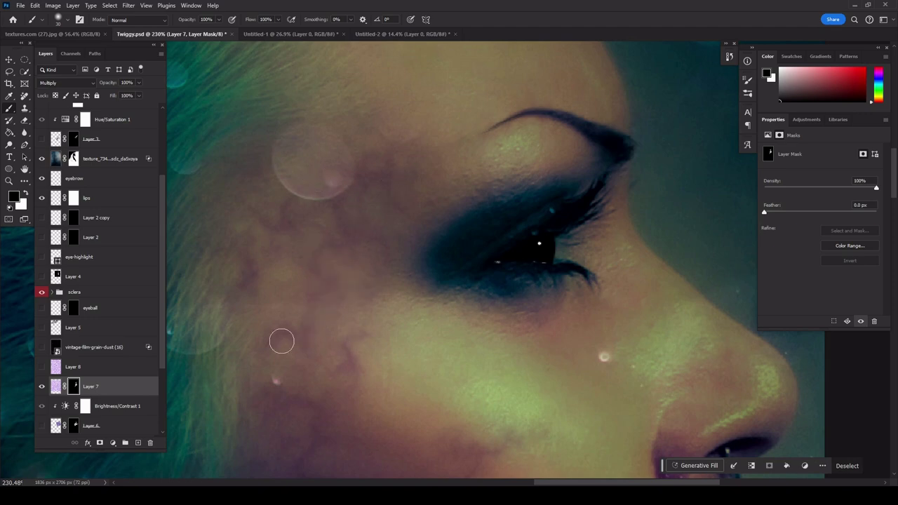
pyautogui.scroll(-5, 282, 341)
pyautogui.scroll(4, 430, 292)
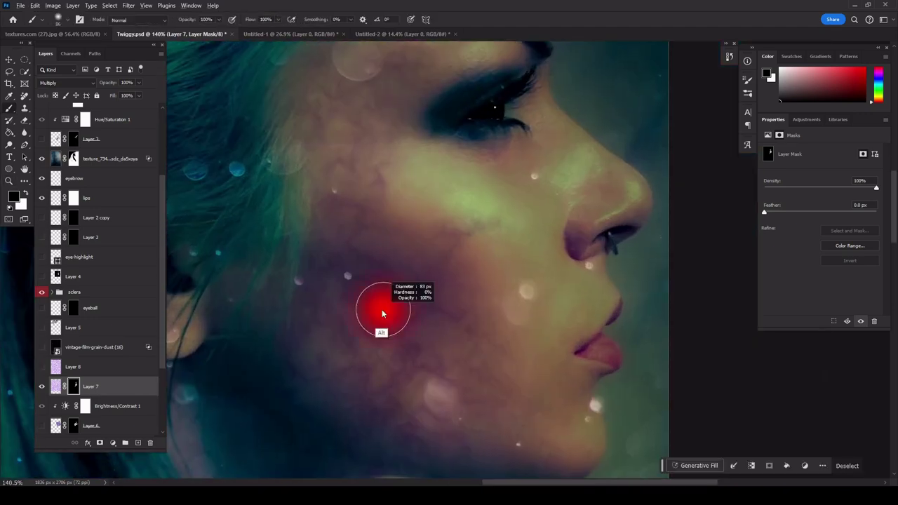
# Step: Sharpen the purple shading detail with the Sharpen tool, then view the whole face
pyautogui.hotkey('shift', 'r')
pyautogui.scroll(2, 371, 267)
pyautogui.scroll(4, 374, 253)
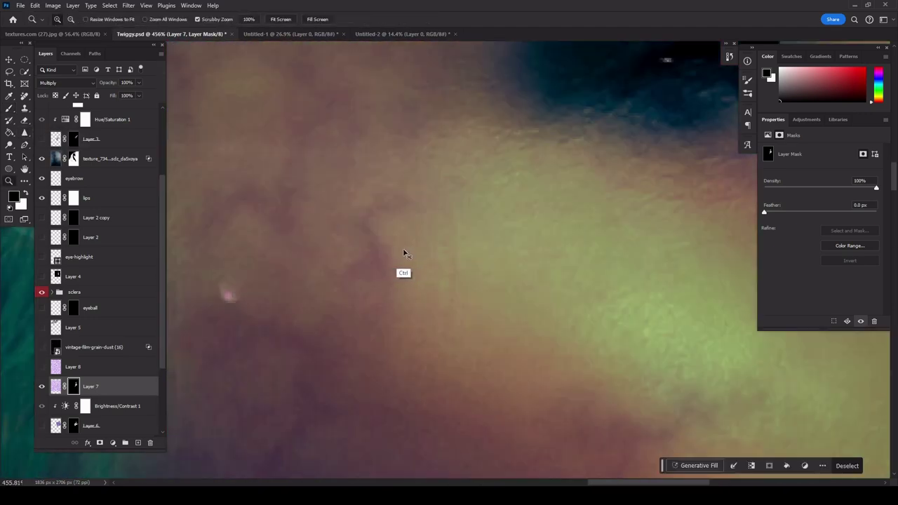
pyautogui.scroll(-2, 507, 276)
pyautogui.scroll(-3, 250, 343)
pyautogui.scroll(1, 463, 385)
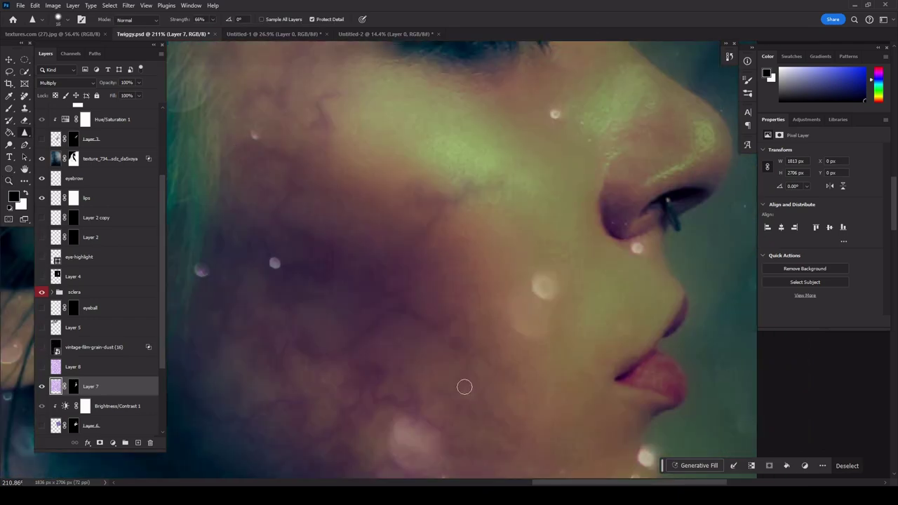
pyautogui.scroll(-3, 287, 122)
pyautogui.scroll(2, 287, 122)
pyautogui.press('z')
pyautogui.scroll(-3, 351, 260)
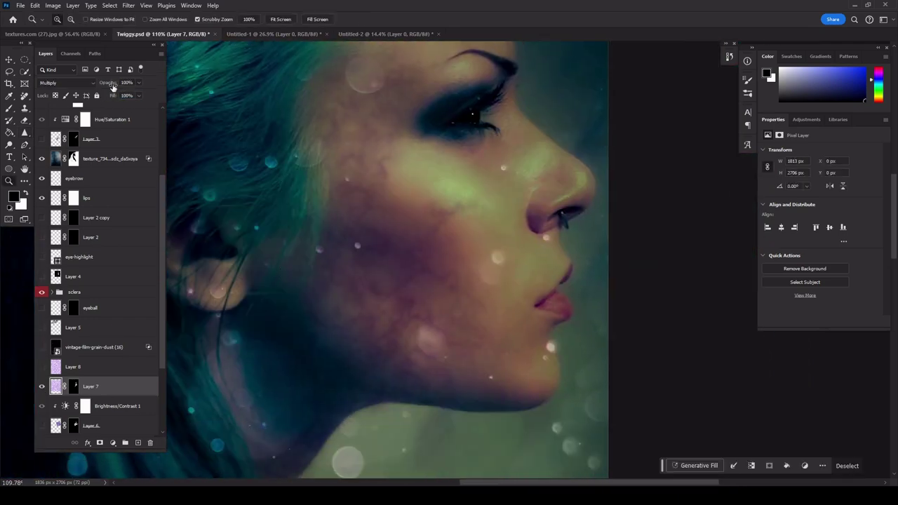
# Step: Paint Layer 7's mask with the brush across the face
pyautogui.click(73, 386)
pyautogui.scroll(-5, 449, 271)
pyautogui.scroll(5, 449, 270)
pyautogui.press('b')
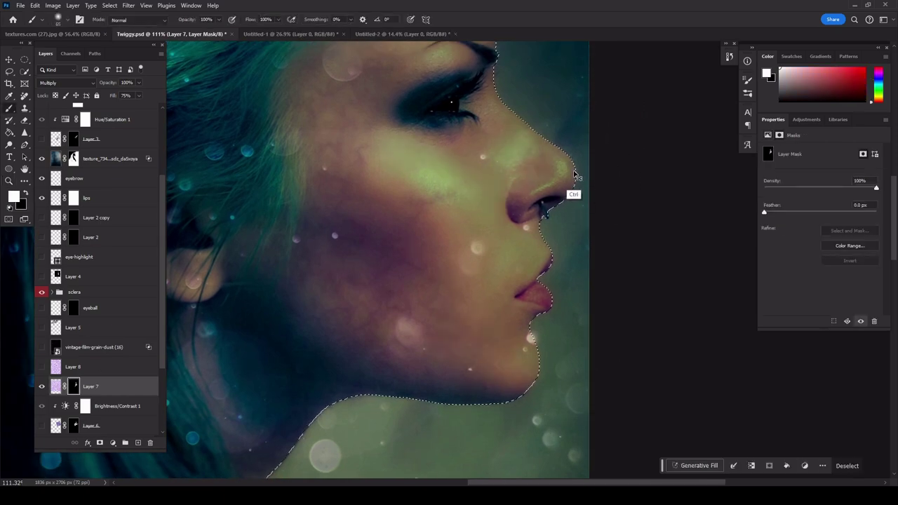
pyautogui.scroll(2, 571, 176)
pyautogui.press('z')
pyautogui.scroll(-5, 473, 253)
pyautogui.scroll(5, 474, 253)
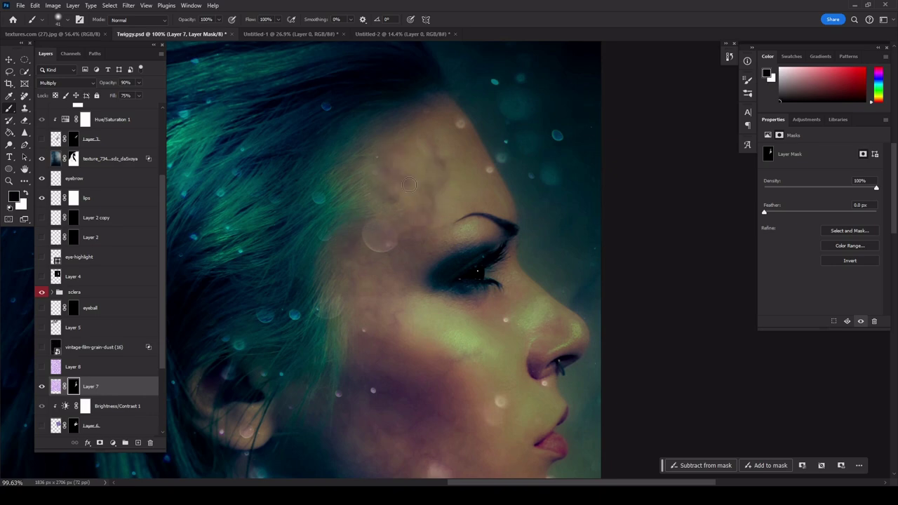
# Step: Adjust the brush preset and return to the full-colour composite view
pyautogui.scroll(-5, 394, 156)
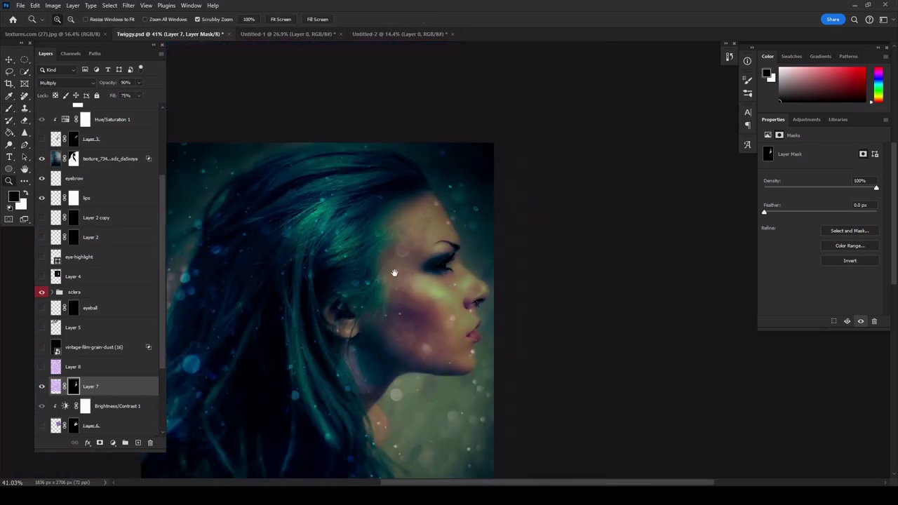
pyautogui.scroll(4, 396, 265)
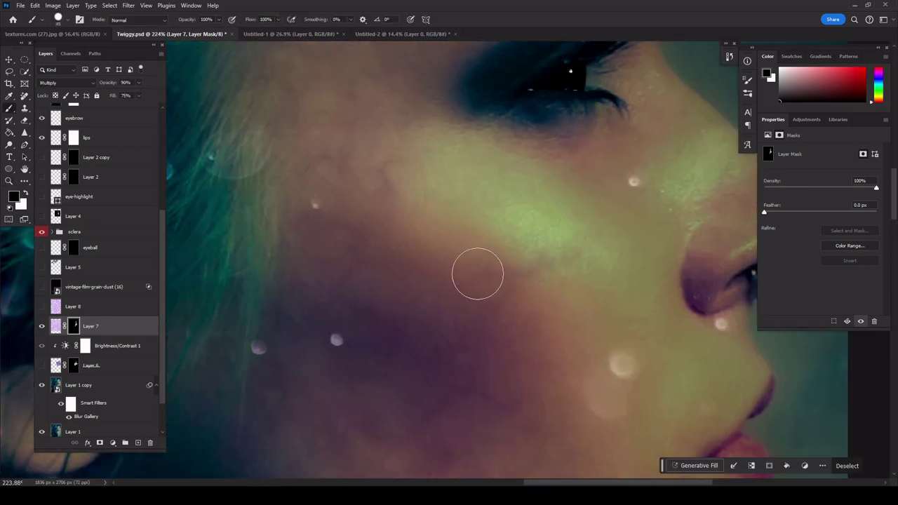
pyautogui.scroll(5, 384, 205)
pyautogui.scroll(-4, 419, 236)
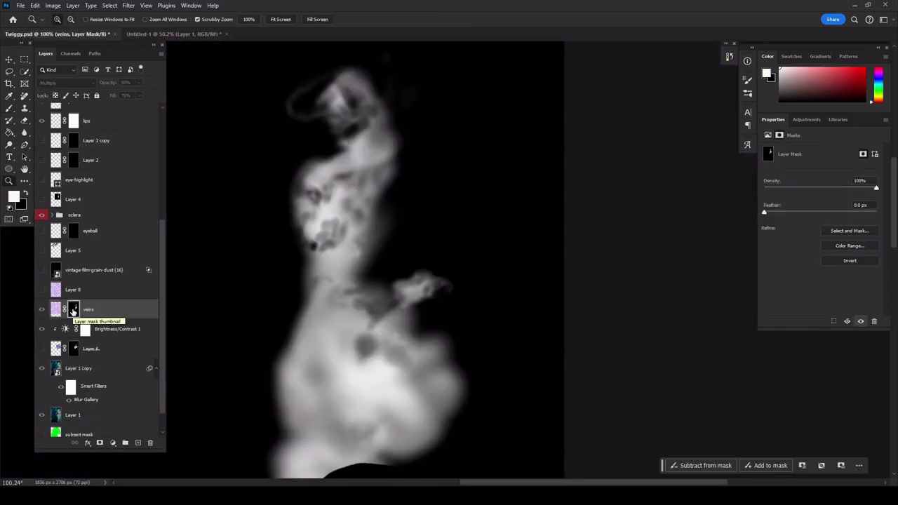
pyautogui.rightClick(445, 152)
pyautogui.press('Escape')
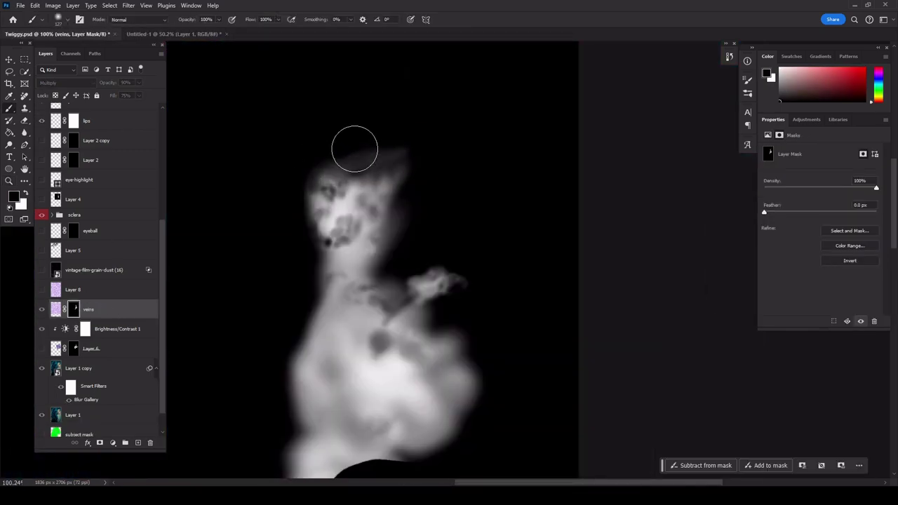
pyautogui.hotkey('ctrl', '2')
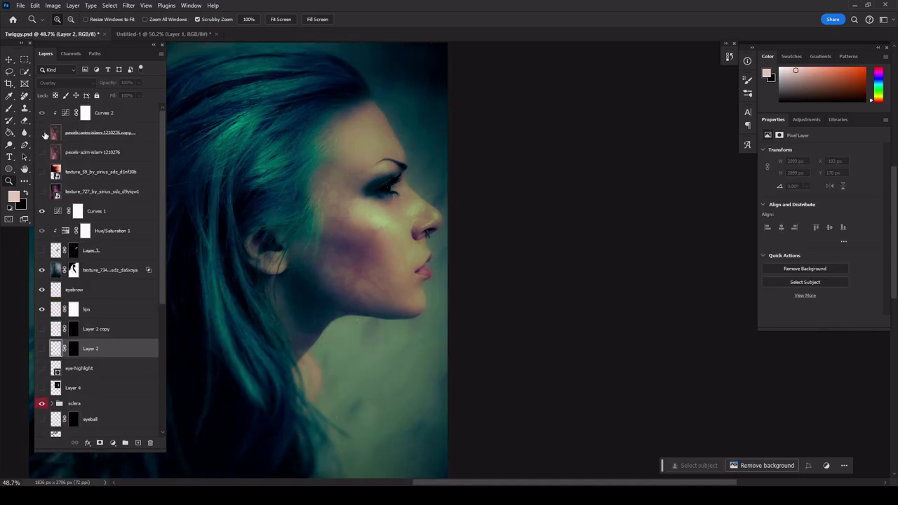
# Step: Load the subject selection and add an Exposure adjustment set to +0.61
pyautogui.keyDown('ctrl'); pyautogui.click(59, 407); pyautogui.keyUp('ctrl')
pyautogui.scroll(5, 98, 281)
pyautogui.click(43, 134)
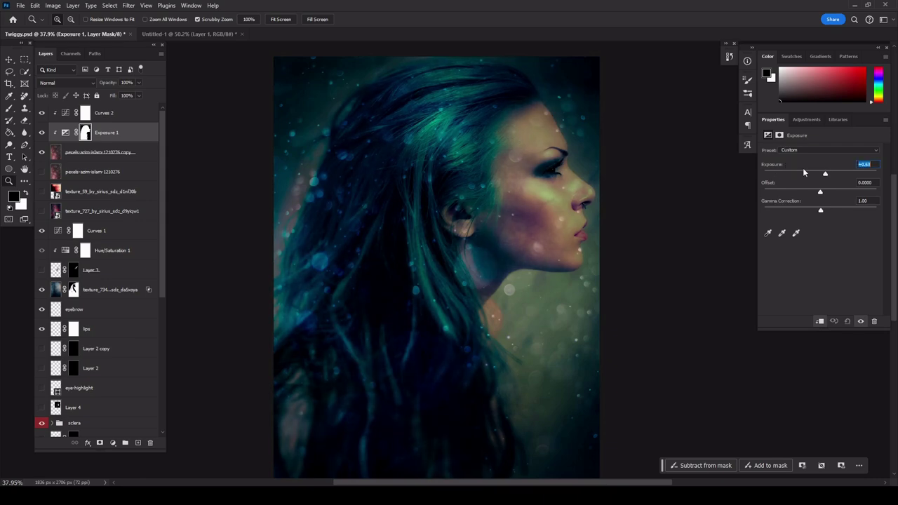
pyautogui.press('Return')
# Step: Paint the Exposure 1 mask black with a soft brush to limit the brightening
pyautogui.keyDown('alt'); pyautogui.click(85, 132); pyautogui.keyUp('alt')
pyautogui.press('b')
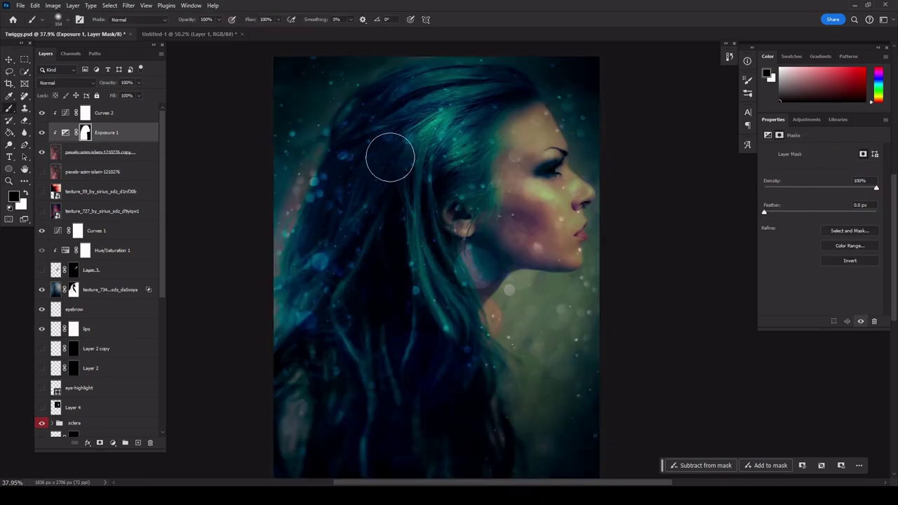
pyautogui.rightClick(391, 150)
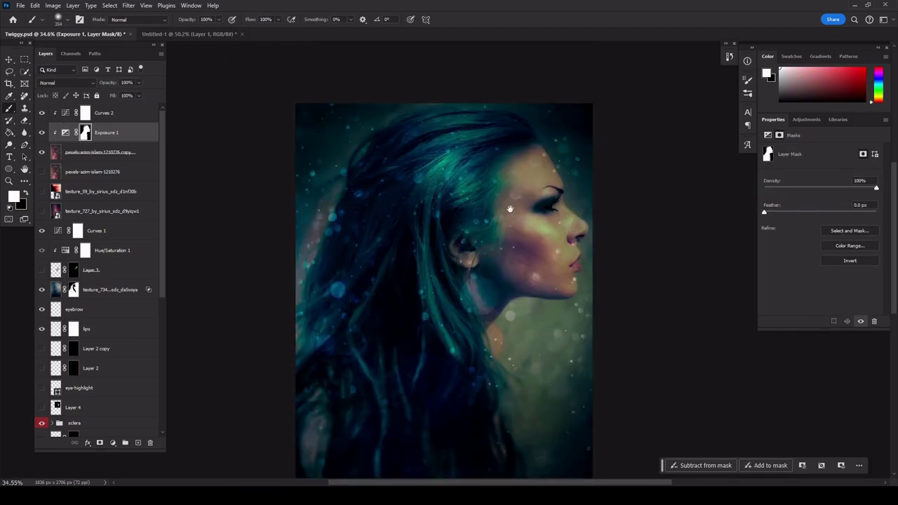
pyautogui.scroll(5, 426, 228)
pyautogui.press('x')
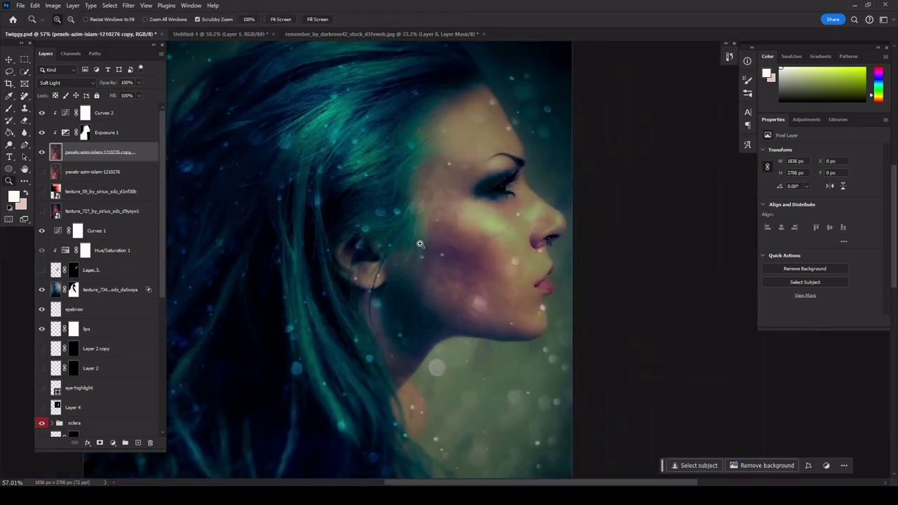
# Step: Zoom and scroll the canvas to check where the lens flare will sit
pyautogui.scroll(5, 565, 233)
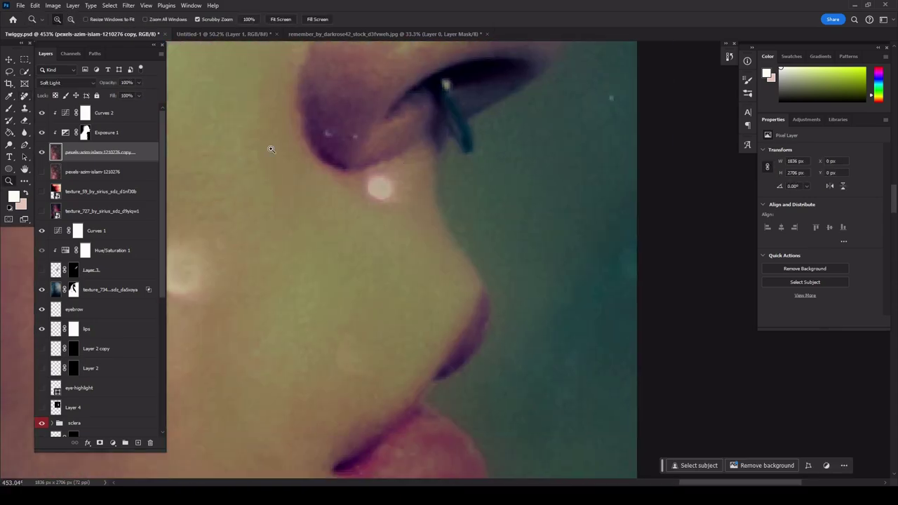
pyautogui.scroll(-5, 425, 203)
pyautogui.scroll(-3, 436, 182)
pyautogui.press('z')
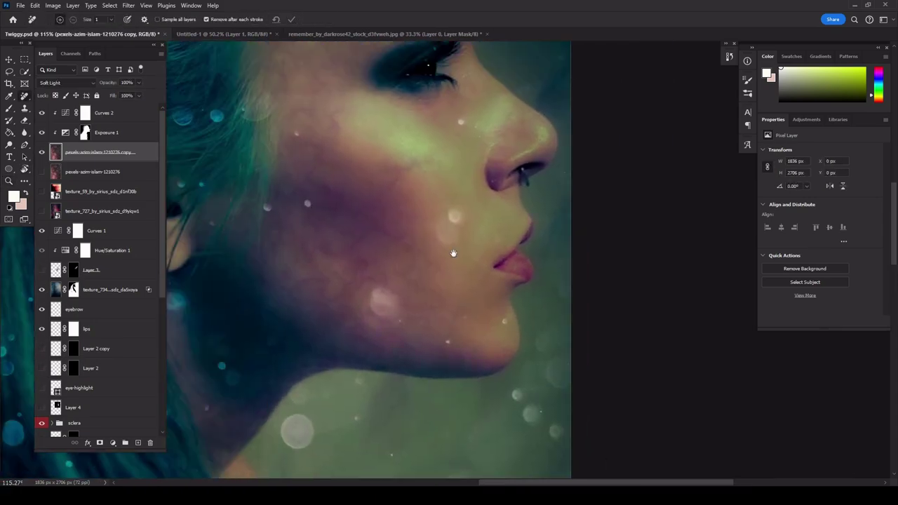
pyautogui.scroll(-2, 452, 157)
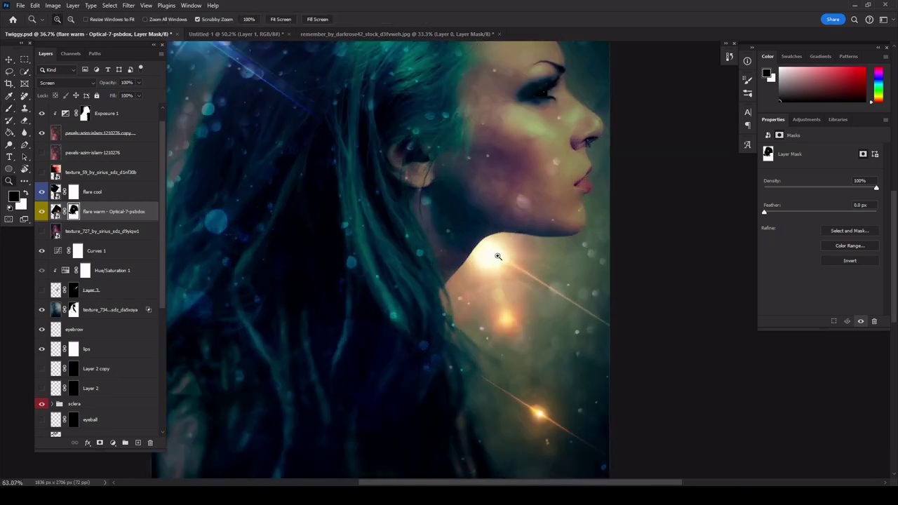
# Step: Paint black on the warm flare mask over the face and hair, leaving the glow at the neck
pyautogui.moveTo(498, 256); pyautogui.dragTo(512, 256)
pyautogui.press('b')
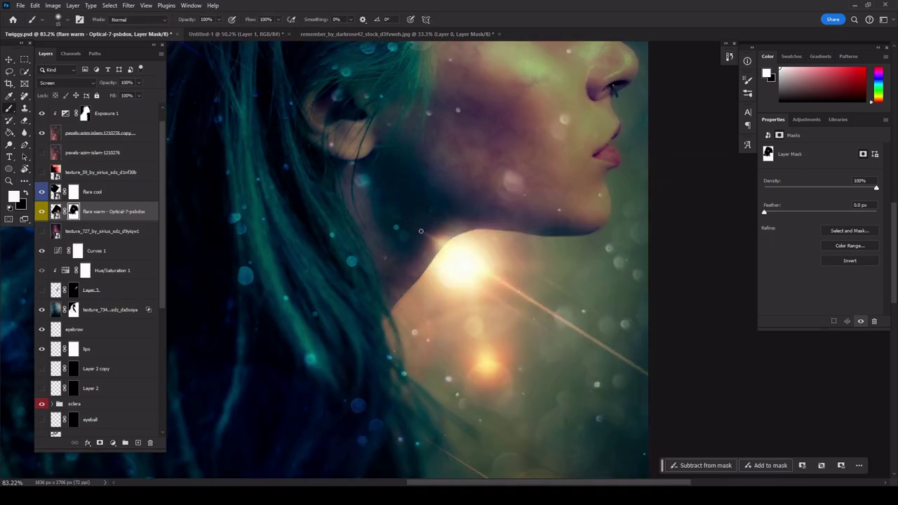
pyautogui.moveTo(456, 239); pyautogui.dragTo(488, 252)
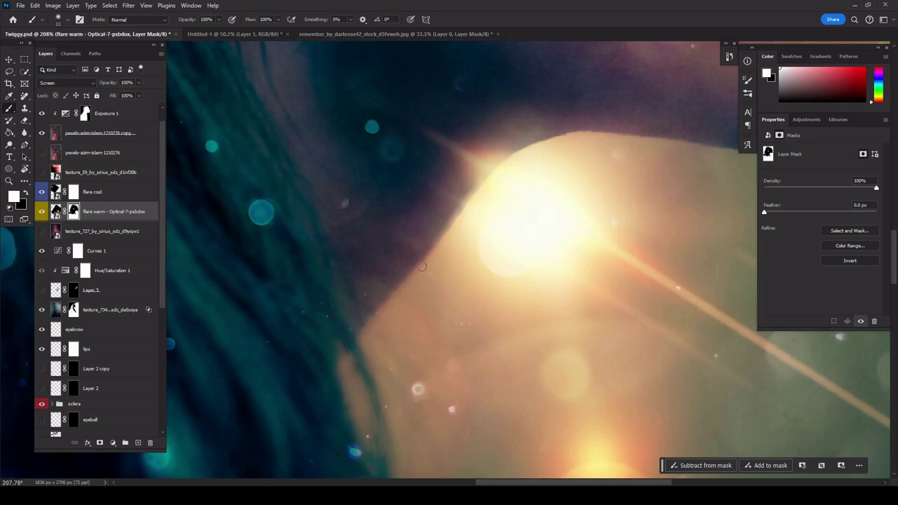
pyautogui.scroll(2, 510, 200)
pyautogui.moveTo(499, 263)
pyautogui.mouseDown()
pyautogui.moveTo(457, 219)
pyautogui.moveTo(481, 235)
pyautogui.mouseUp()
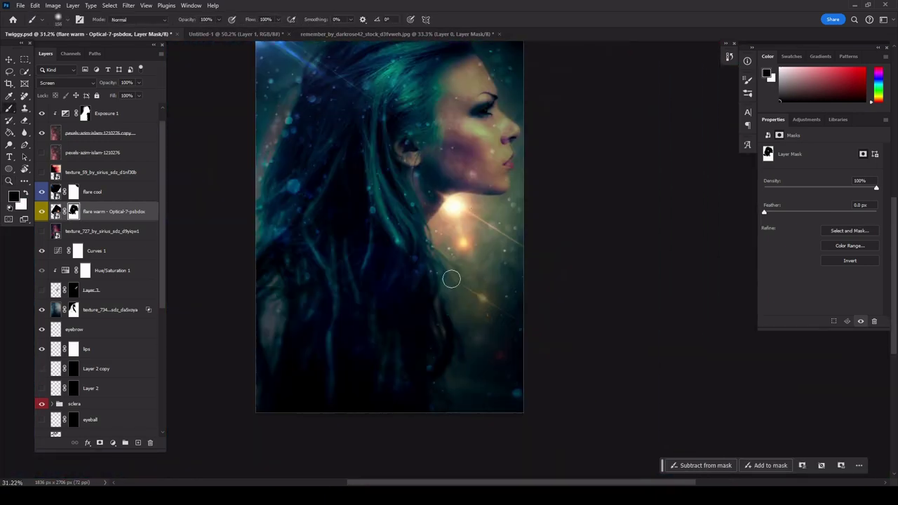
pyautogui.moveTo(470, 293)
pyautogui.mouseDown()
pyautogui.moveTo(450, 249)
pyautogui.moveTo(532, 293)
pyautogui.mouseUp()
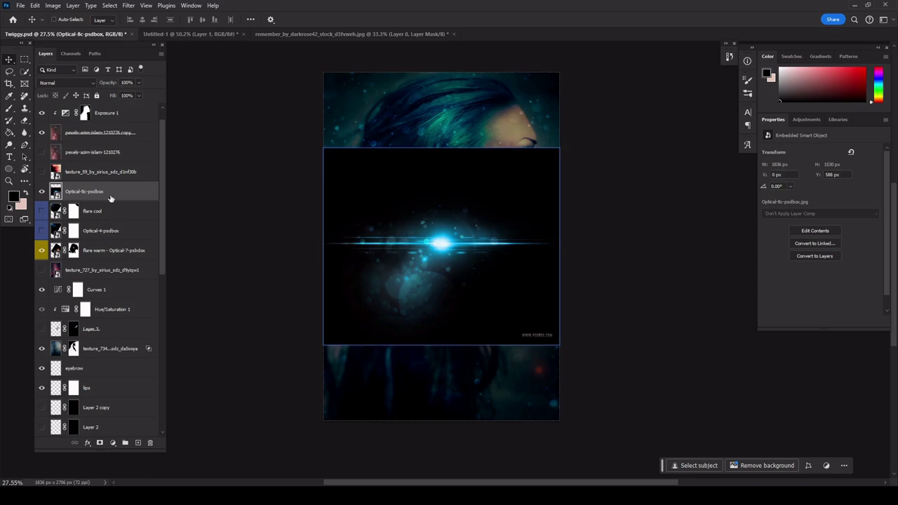
# Step: Rotate the Optical-8c flare about −146.7° into a diagonal streak and move it up-left
pyautogui.click(70, 191)
pyautogui.hotkey('ctrl', 't')
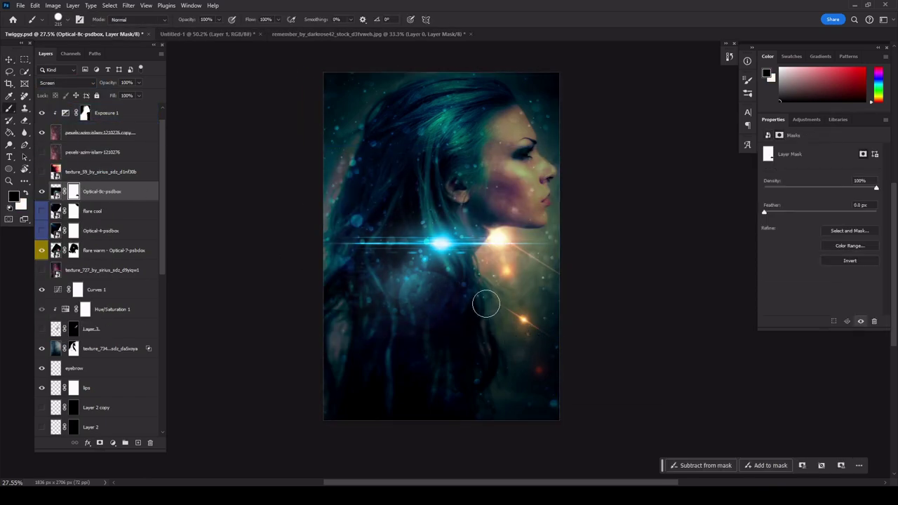
pyautogui.moveTo(430, 321)
pyautogui.mouseDown()
pyautogui.moveTo(560, 245)
pyautogui.moveTo(491, 119)
pyautogui.mouseUp()
pyautogui.press('Return')
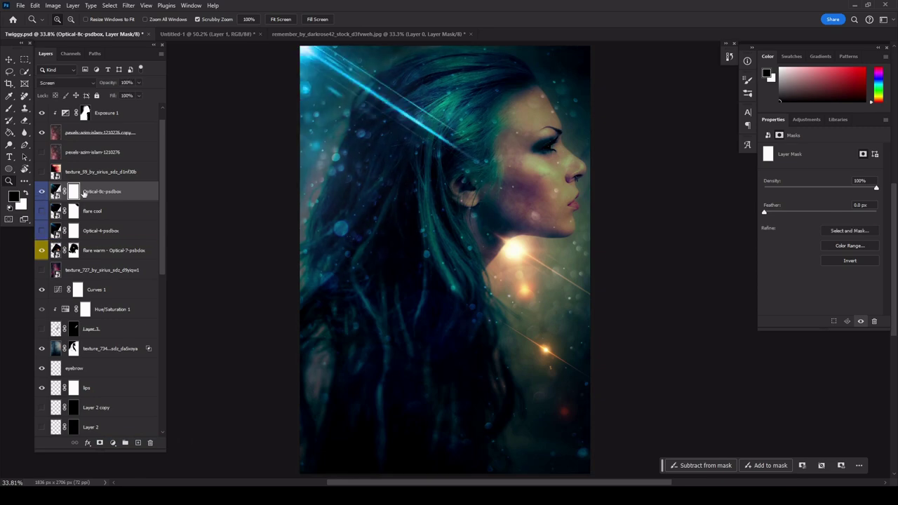
pyautogui.press('v')
pyautogui.scroll(-2, 70, 280)
pyautogui.moveTo(275, 22); pyautogui.dragTo(362, 112)
# Step: Select the veins layer mask with the Brush and bring the shaded cheek into view
pyautogui.scroll(-5, 99, 281)
pyautogui.click(73, 282)
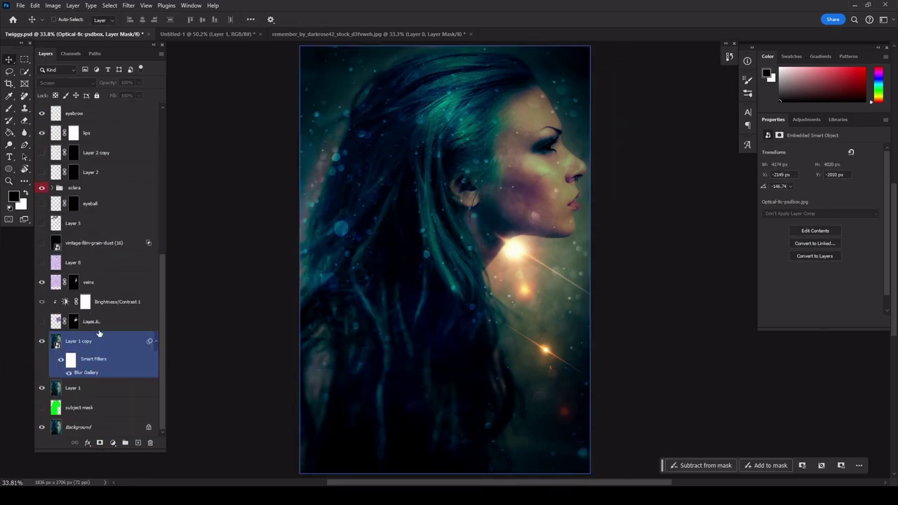
pyautogui.hotkey('ctrl', '-')
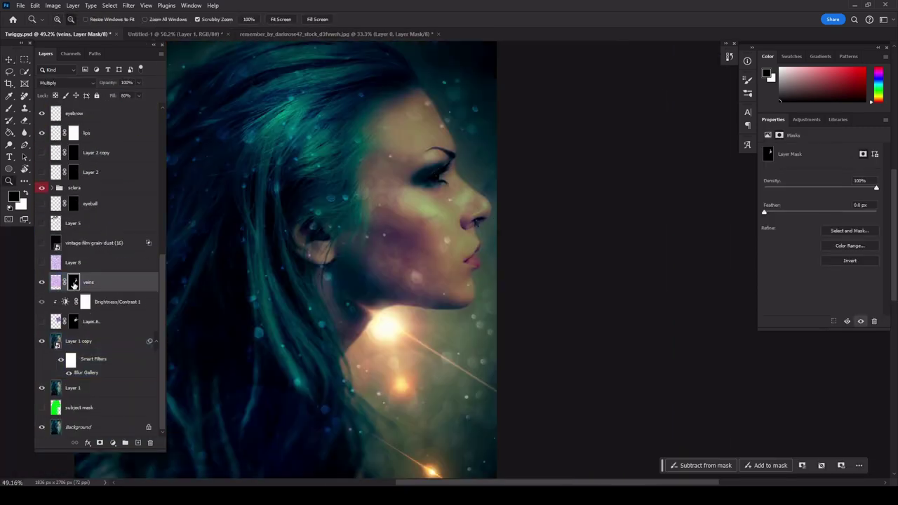
pyautogui.hotkey('ctrl', '+')
pyautogui.hotkey('ctrl', '+')
pyautogui.press('b')
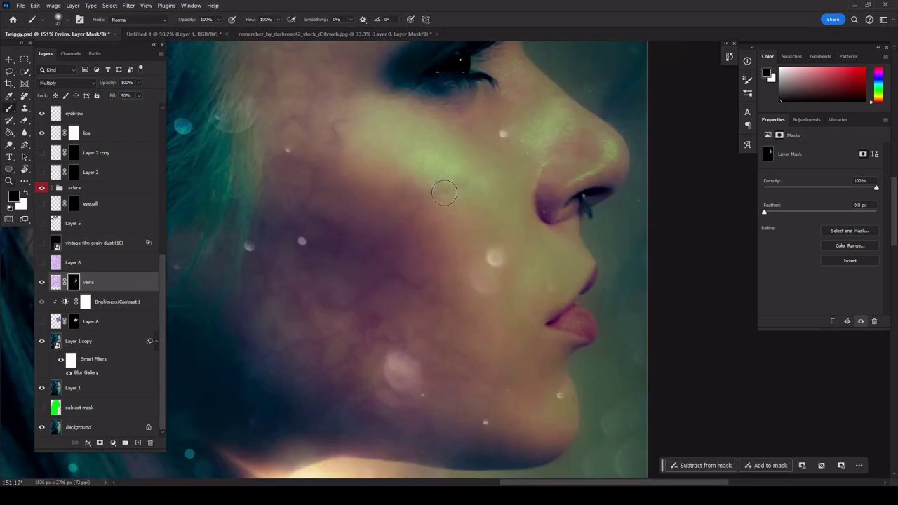
pyautogui.keyDown('alt'); pyautogui.click(76, 283); pyautogui.keyUp('alt')
pyautogui.scroll(5, 416, 246)
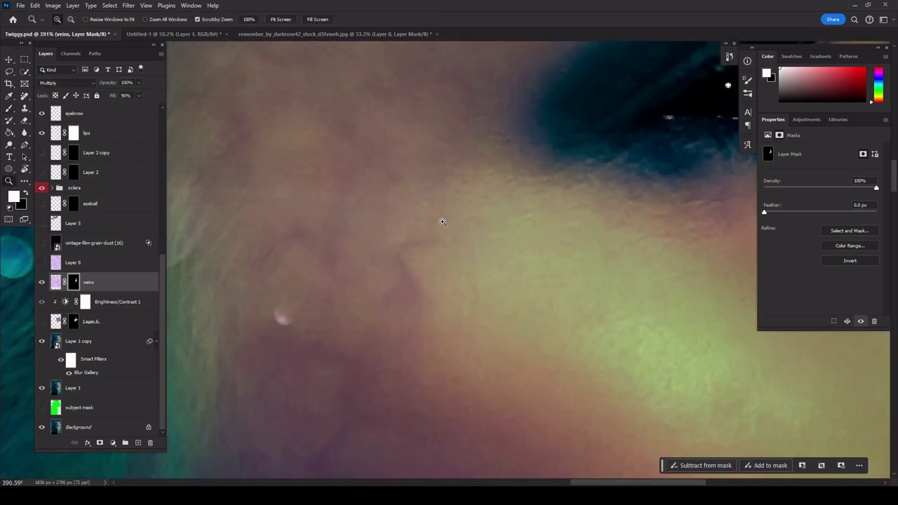
pyautogui.moveTo(452, 257); pyautogui.dragTo(419, 233)
pyautogui.scroll(-3, 521, 296)
pyautogui.scroll(-3, 438, 295)
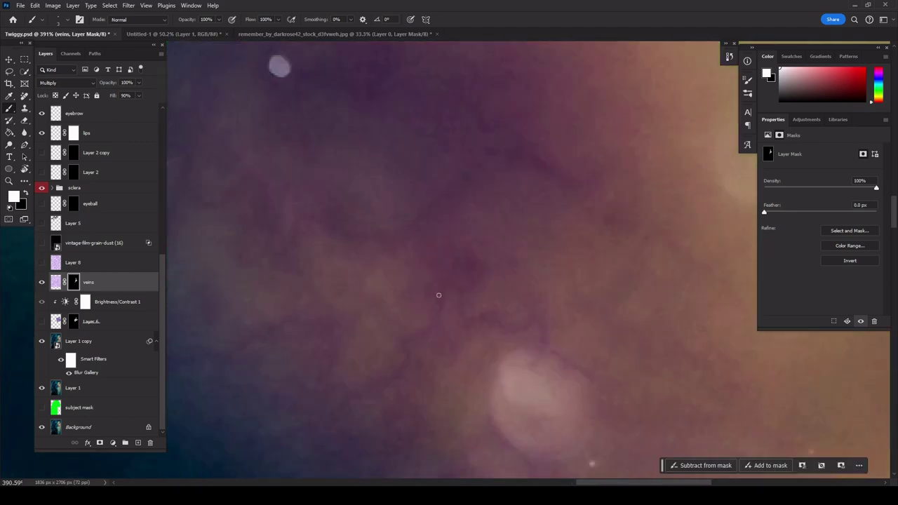
pyautogui.scroll(-2, 361, 234)
pyautogui.scroll(-2, 290, 200)
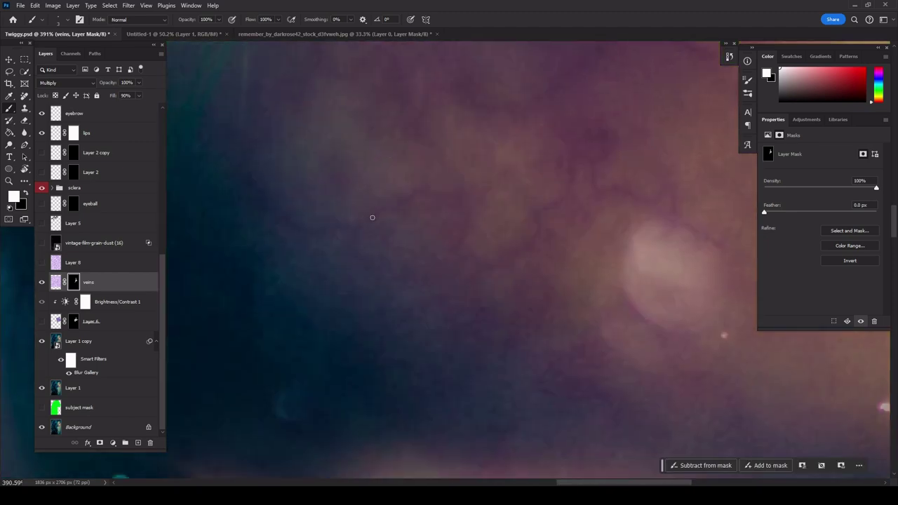
pyautogui.scroll(-2, 371, 215)
pyautogui.scroll(-2, 436, 215)
pyautogui.hotkey('ctrl', '0')
pyautogui.scroll(5, 501, 271)
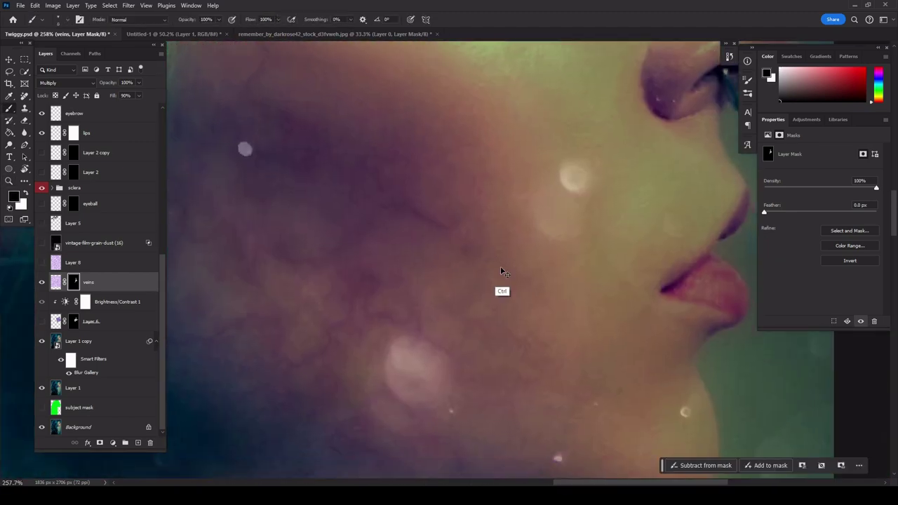
pyautogui.scroll(-2, 491, 260)
pyautogui.scroll(3, 479, 233)
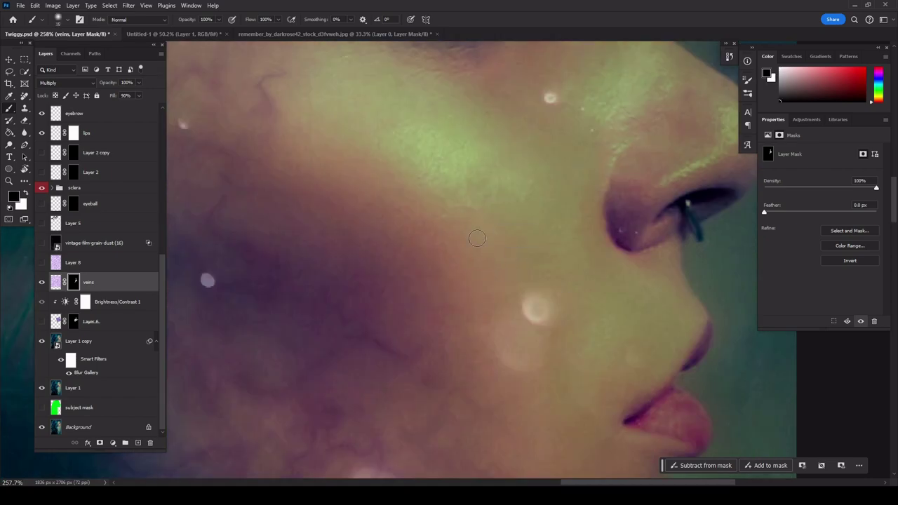
# Step: Paint the veins mask on the cheek and near the eye, swapping black and white
pyautogui.moveTo(539, 230); pyautogui.dragTo(443, 282)
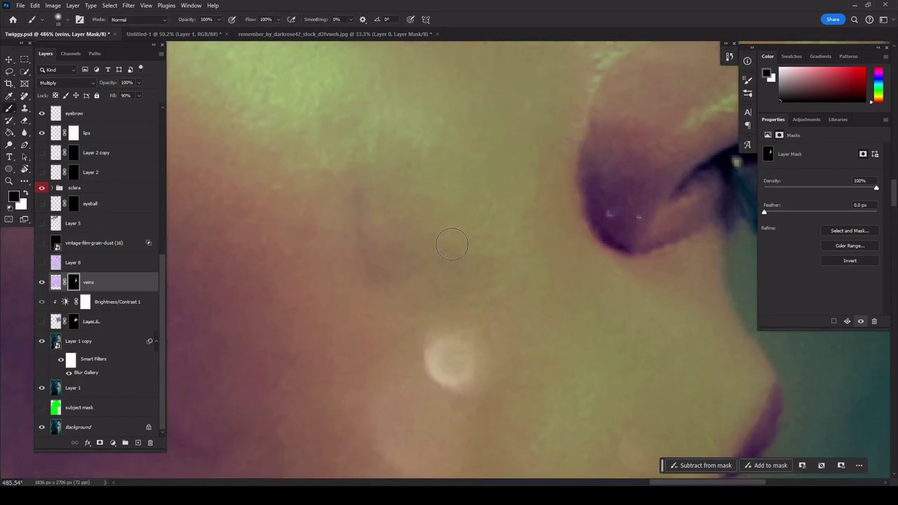
pyautogui.scroll(-2, 421, 267)
pyautogui.moveTo(374, 263); pyautogui.dragTo(417, 250)
pyautogui.press('x')
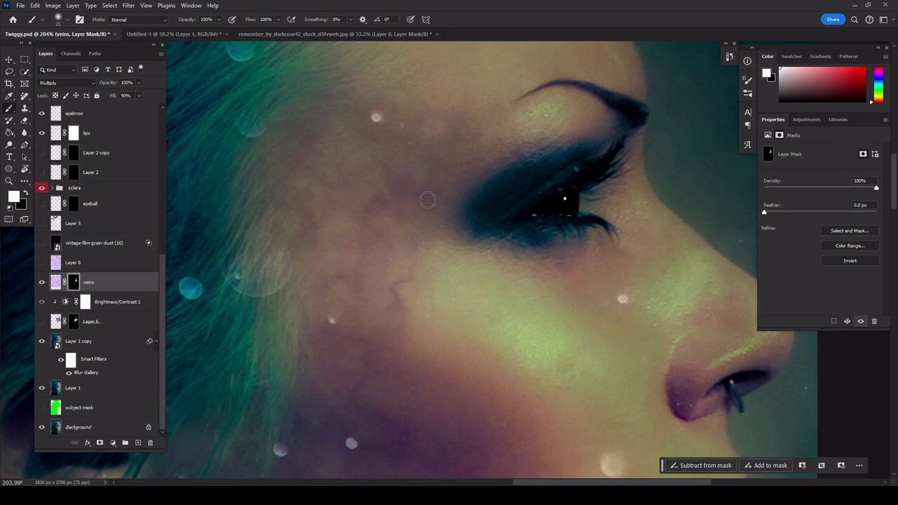
pyautogui.scroll(3, 386, 204)
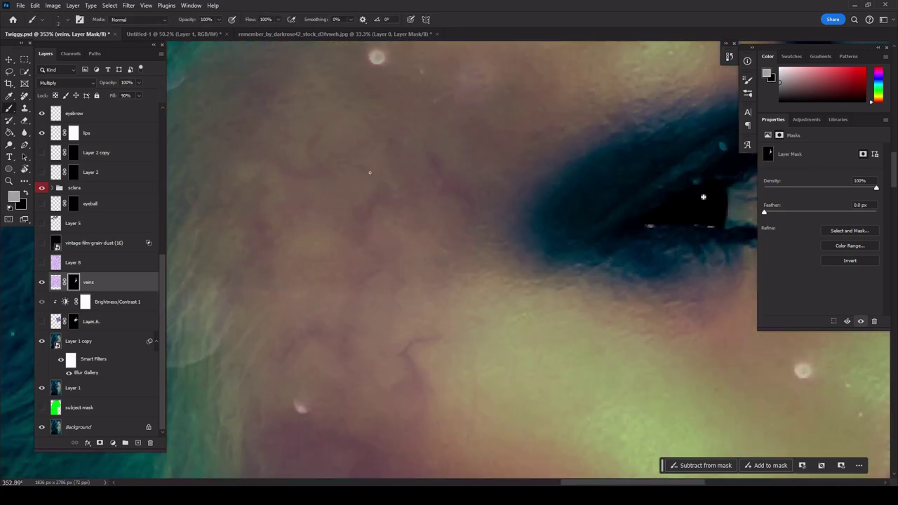
pyautogui.press('x')
pyautogui.scroll(-5, 370, 167)
pyautogui.scroll(4, 435, 162)
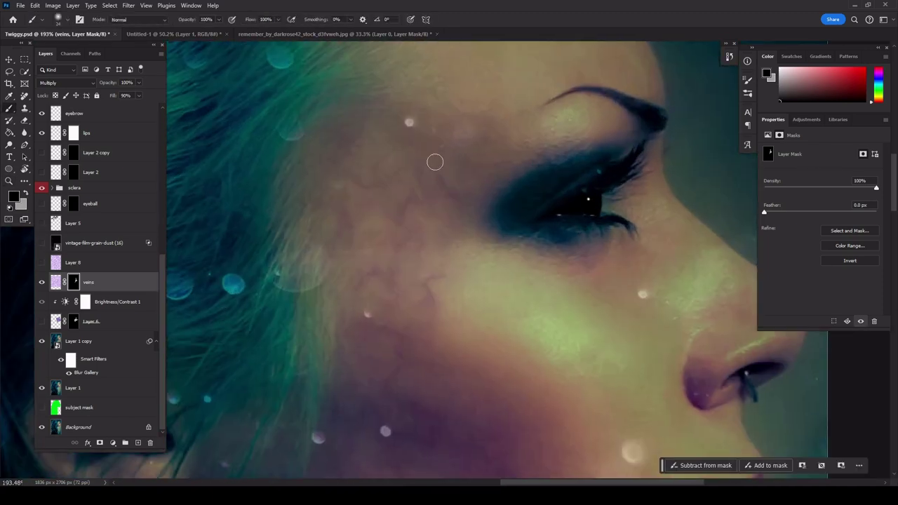
pyautogui.scroll(-5, 507, 203)
# Step: Select the eyebrow layer, sample the dark brow colour and choose a hair brush
pyautogui.scroll(5, 449, 281)
pyautogui.click(39, 272)
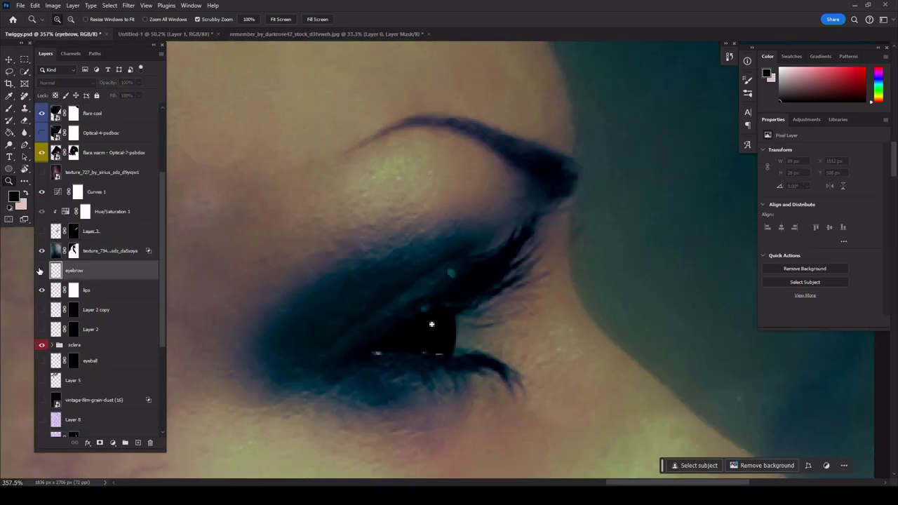
pyautogui.click(537, 150)
pyautogui.press('Return')
pyautogui.press('b')
pyautogui.rightClick(364, 155)
pyautogui.scroll(-5, 421, 316)
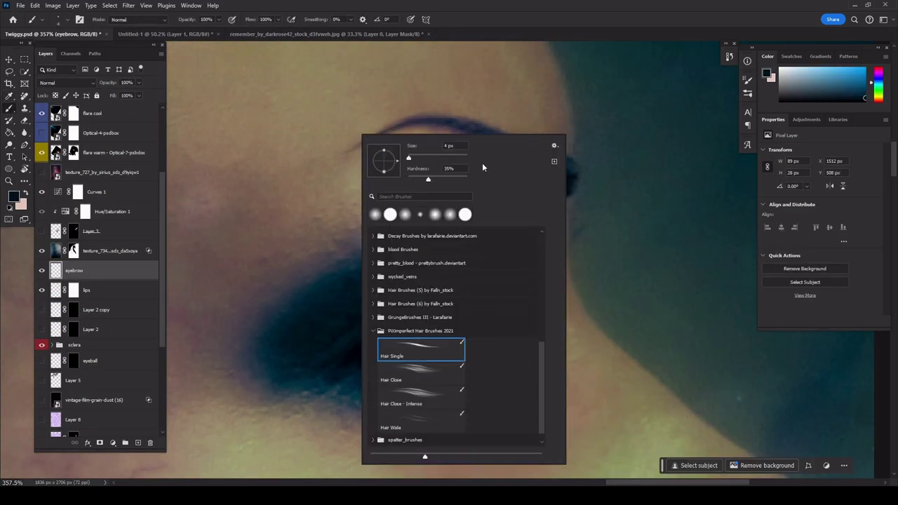
pyautogui.scroll(3, 308, 169)
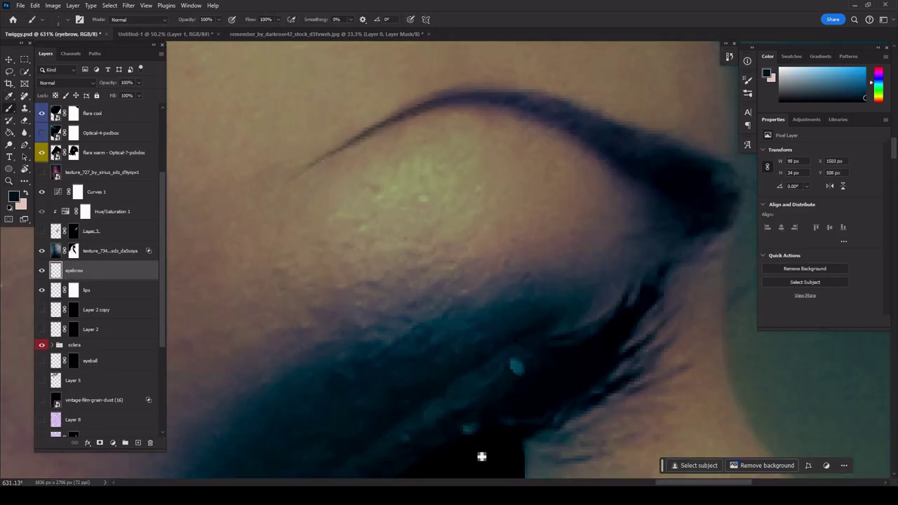
# Step: Paint a thin tapering stroke extending the eyebrow's tail toward the temple, then zoom out
pyautogui.press('z')
pyautogui.scroll(-5, 319, 162)
pyautogui.scroll(4, 351, 211)
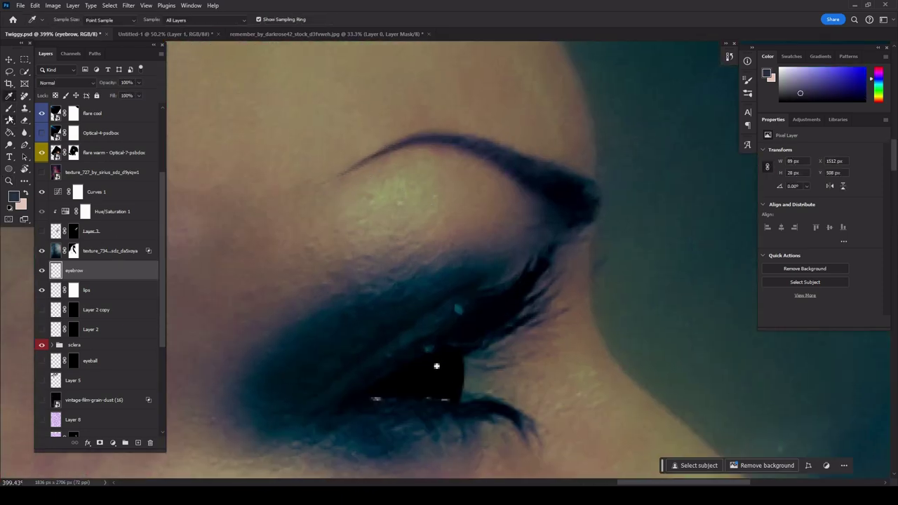
pyautogui.press('b')
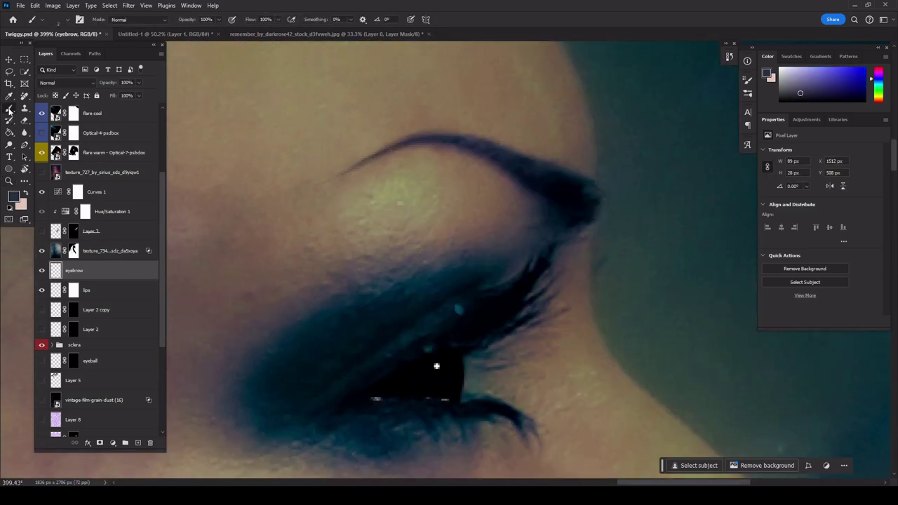
pyautogui.rightClick(372, 157)
pyautogui.press('Escape')
pyautogui.scroll(2, 358, 166)
pyautogui.press('i')
pyautogui.press('Return')
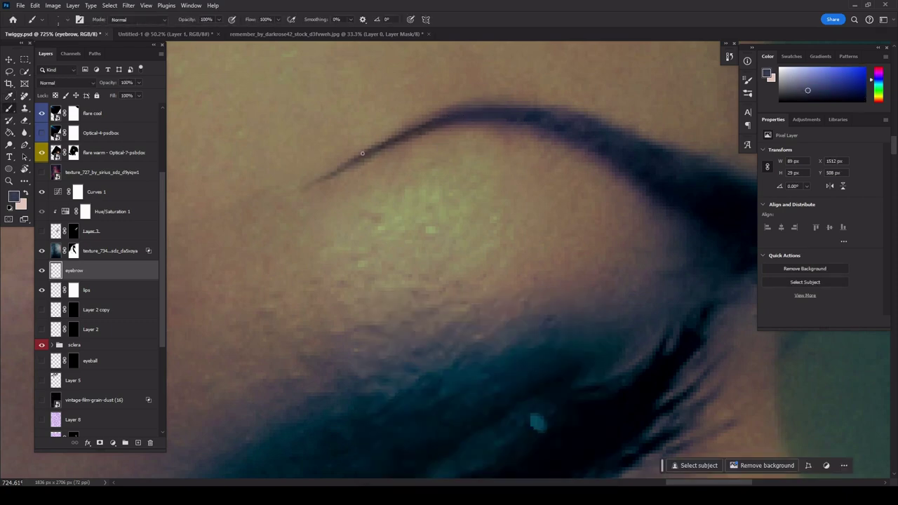
pyautogui.press('z')
pyautogui.scroll(-2, 414, 185)
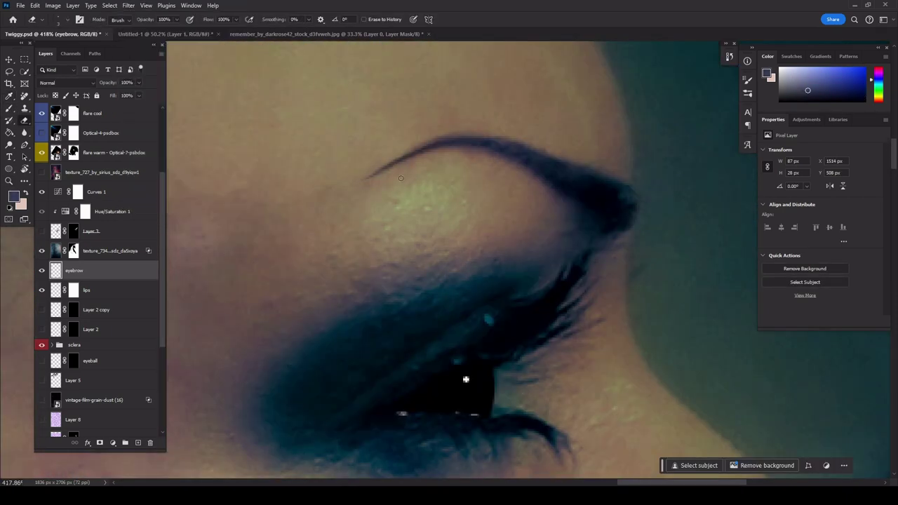
pyautogui.scroll(-5, 466, 377)
pyautogui.scroll(-5, 482, 251)
# Step: Target the warm flare's mask and load the face silhouette as a selection, then deselect
pyautogui.scroll(3, 455, 172)
pyautogui.click(74, 269)
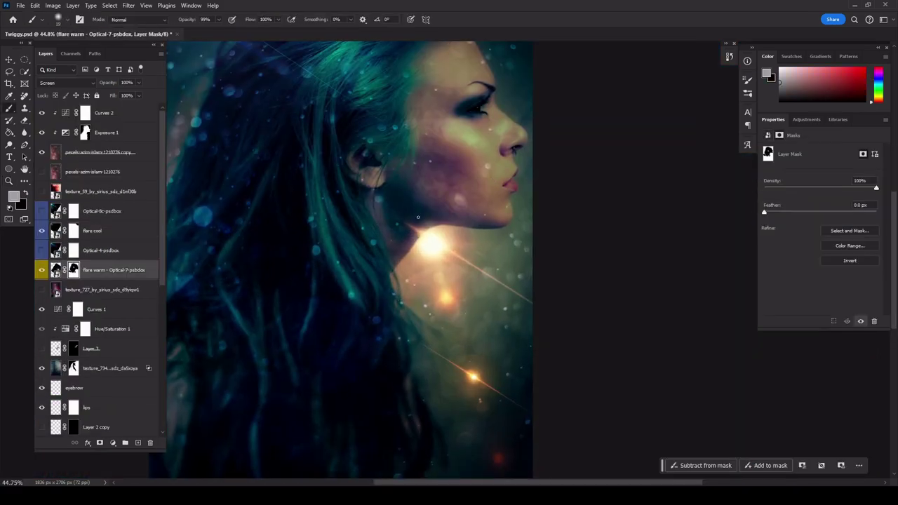
pyautogui.press('b')
pyautogui.keyDown('alt'); pyautogui.click(74, 269); pyautogui.keyUp('alt')
pyautogui.keyDown('ctrl'); pyautogui.click(74, 270); pyautogui.keyUp('ctrl')
pyautogui.press('z')
pyautogui.scroll(3, 474, 144)
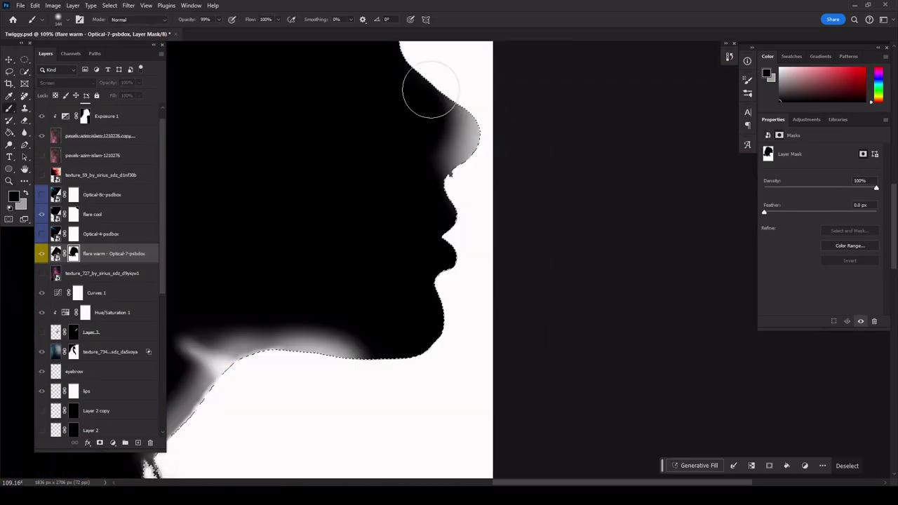
pyautogui.scroll(-3, 351, 211)
pyautogui.hotkey('ctrl', 'd')
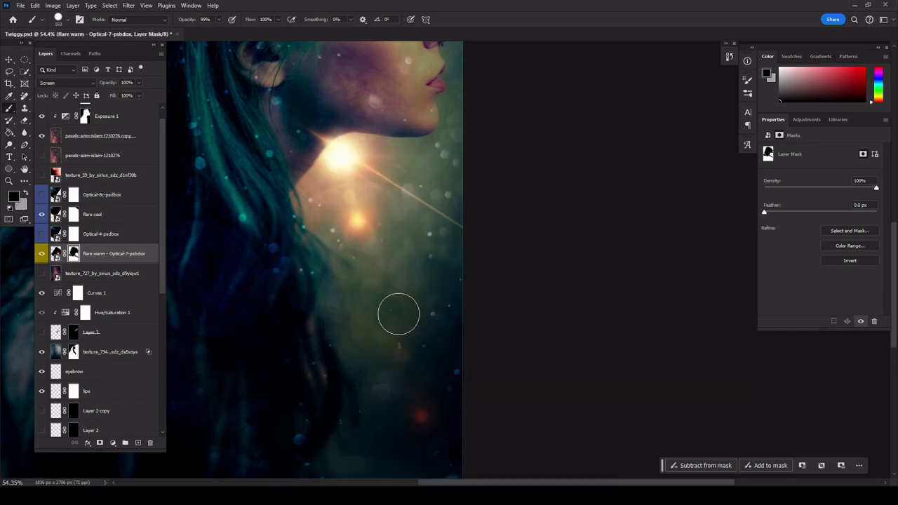
# Step: Set up a soft round brush with low opacity and white for the flare mask
pyautogui.write('9')
pyautogui.keyDown('alt'); pyautogui.click(74, 254); pyautogui.keyUp('alt')
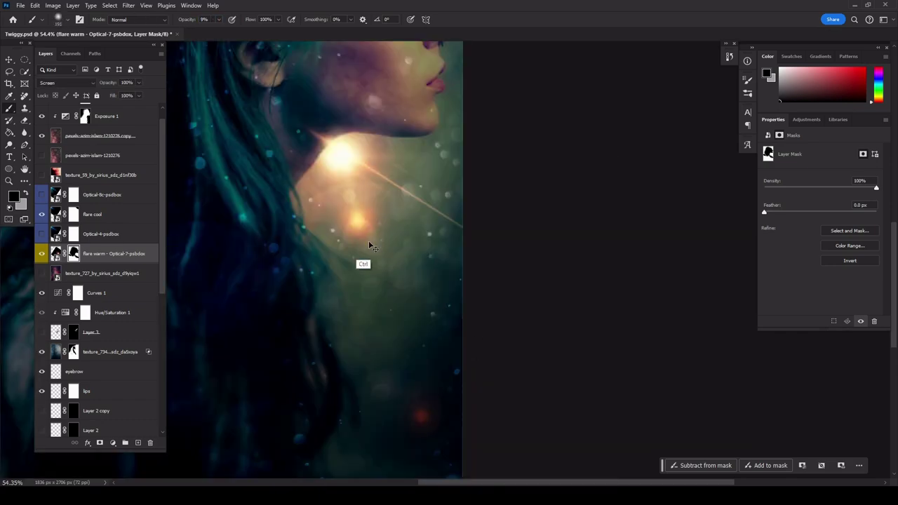
pyautogui.scroll(-1, 379, 252)
pyautogui.rightClick(395, 246)
pyautogui.press('Escape')
pyautogui.rightClick(379, 309)
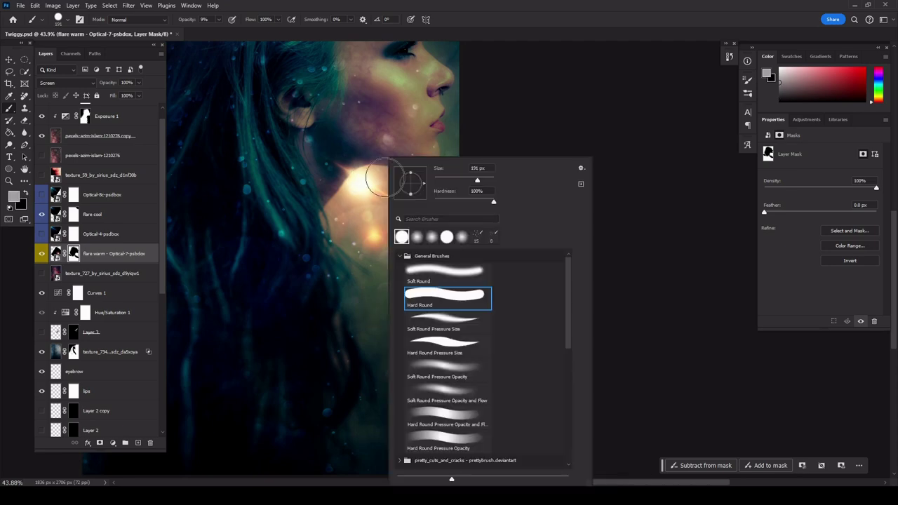
pyautogui.press('0')
pyautogui.press('Escape')
pyautogui.rightClick(385, 309)
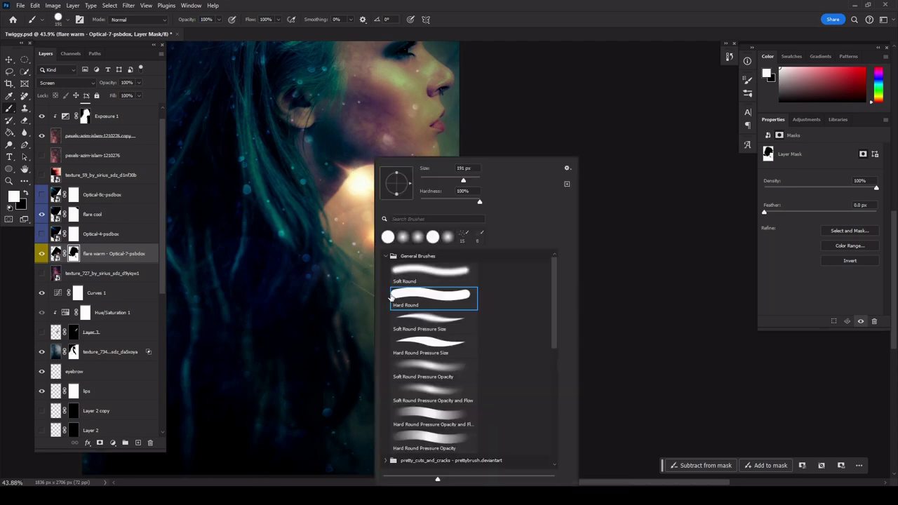
pyautogui.keyDown('alt'); pyautogui.click(73, 253); pyautogui.keyUp('alt')
pyautogui.scroll(-2, 351, 278)
# Step: Zoom in on the neck and paint the flare mask so the glow sits beneath the jaw
pyautogui.press('z')
pyautogui.scroll(1, 351, 279)
pyautogui.scroll(-1, 330, 277)
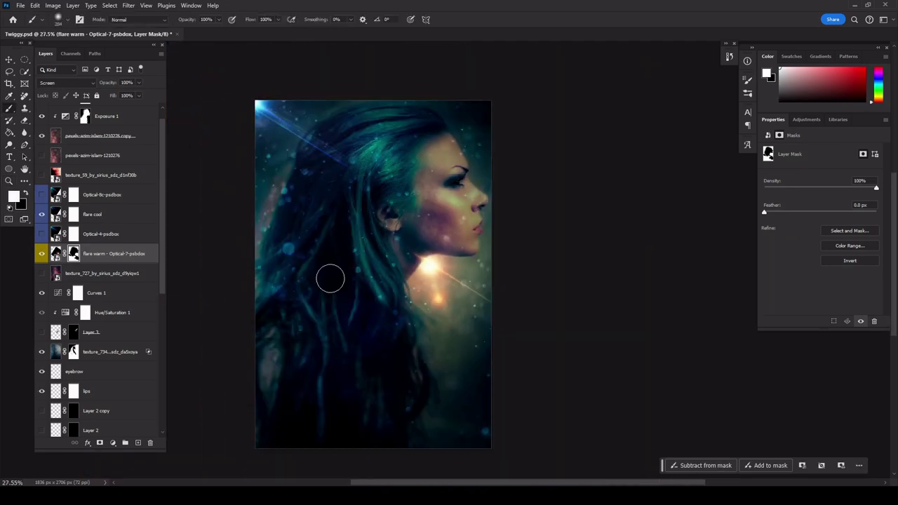
pyautogui.scroll(2, 337, 282)
pyautogui.rightClick(337, 283)
pyautogui.press('Escape')
pyautogui.scroll(2, 416, 261)
pyautogui.press('b')
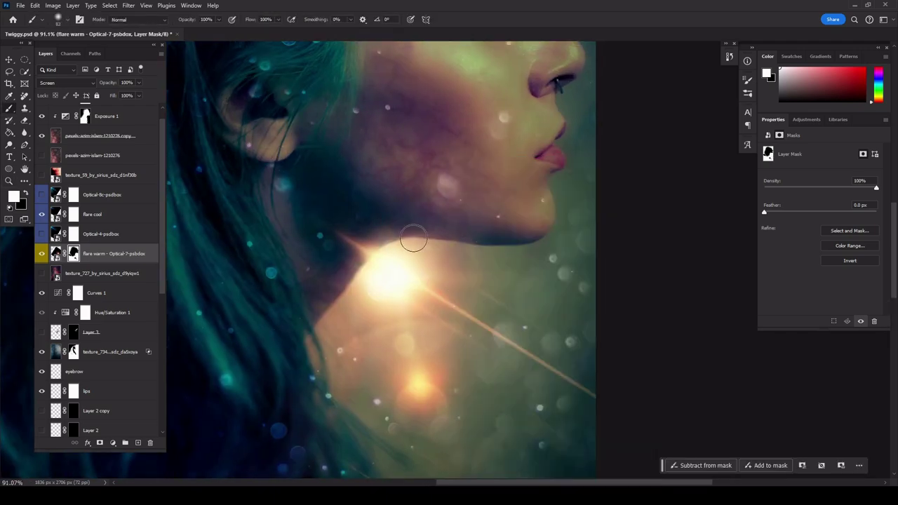
pyautogui.scroll(1, 411, 240)
pyautogui.scroll(2, 393, 231)
pyautogui.scroll(-2, 382, 228)
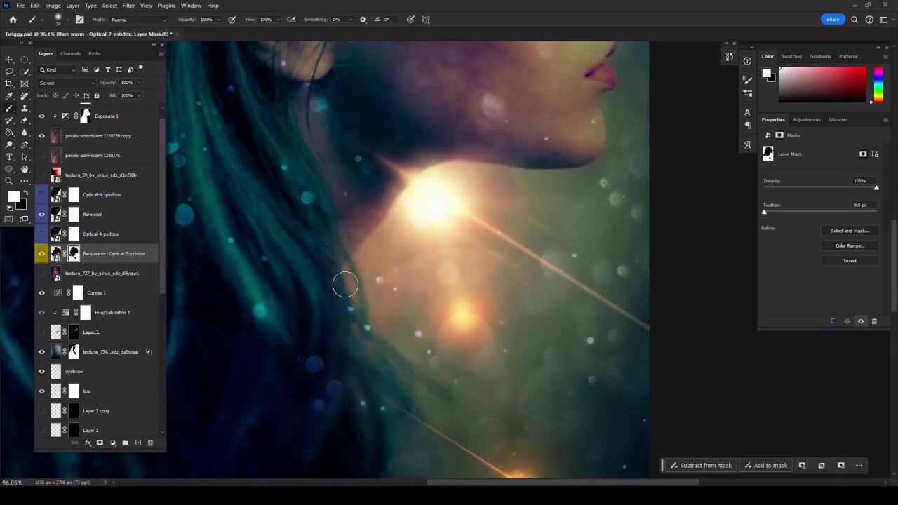
pyautogui.hotkey('ctrl', '2')
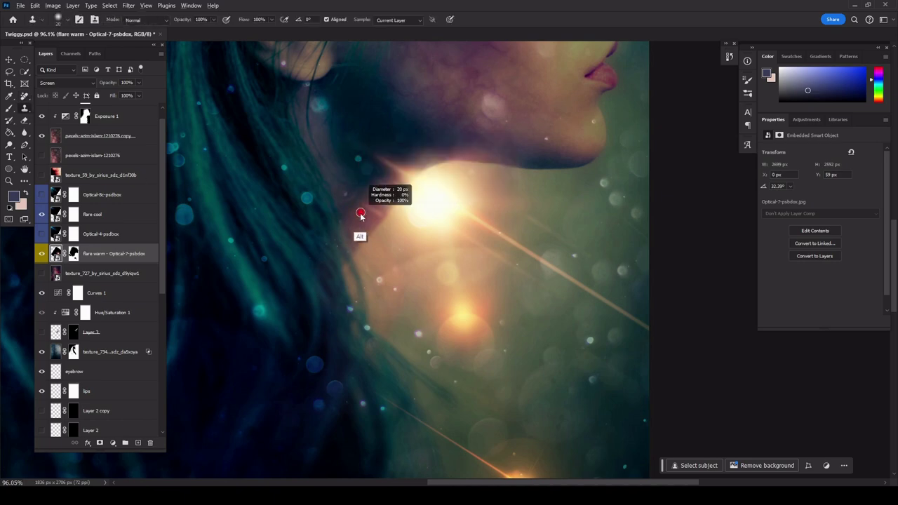
# Step: Remove the stray warm-flare streak and bright patch beside the neck
pyautogui.moveTo(360, 203); pyautogui.dragTo(395, 211)
pyautogui.scroll(3, 395, 210)
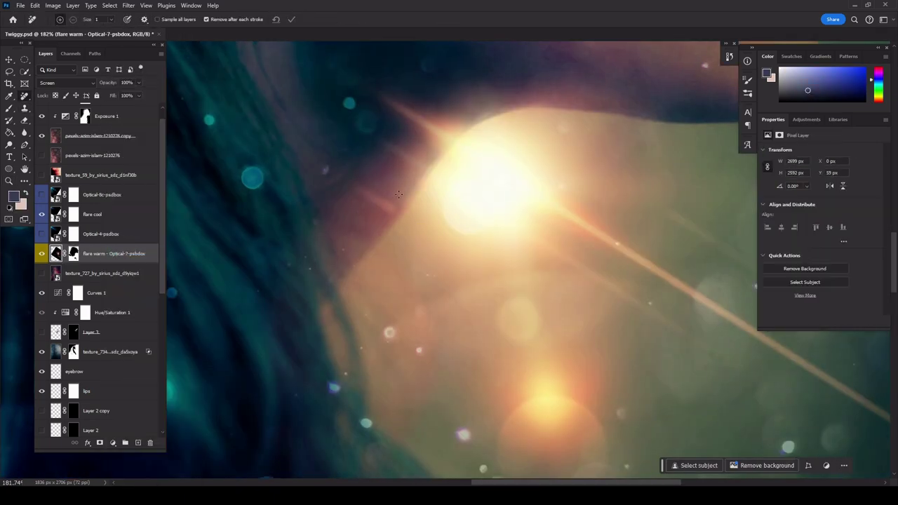
pyautogui.click(421, 207)
pyautogui.press('b')
pyautogui.hotkey('ctrl', '\\')
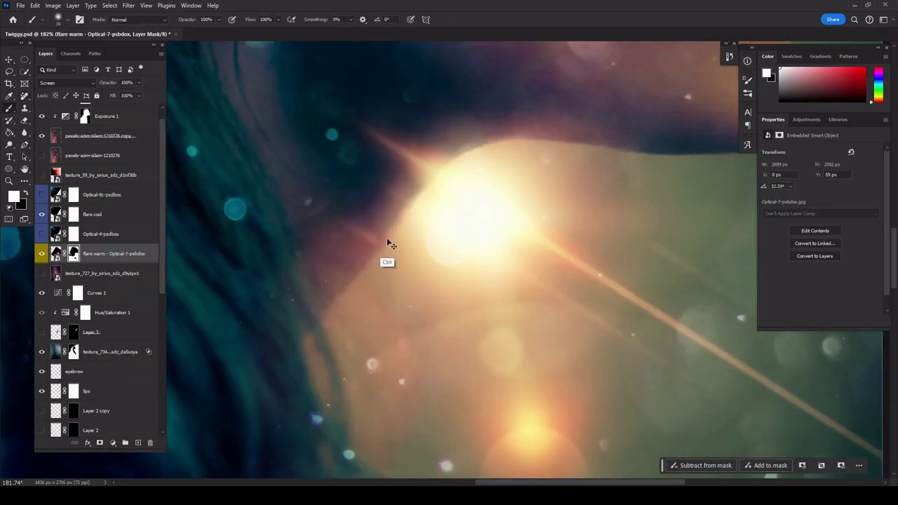
pyautogui.hotkey('ctrl', '2')
pyautogui.keyDown('alt'); pyautogui.click(379, 209); pyautogui.keyUp('alt')
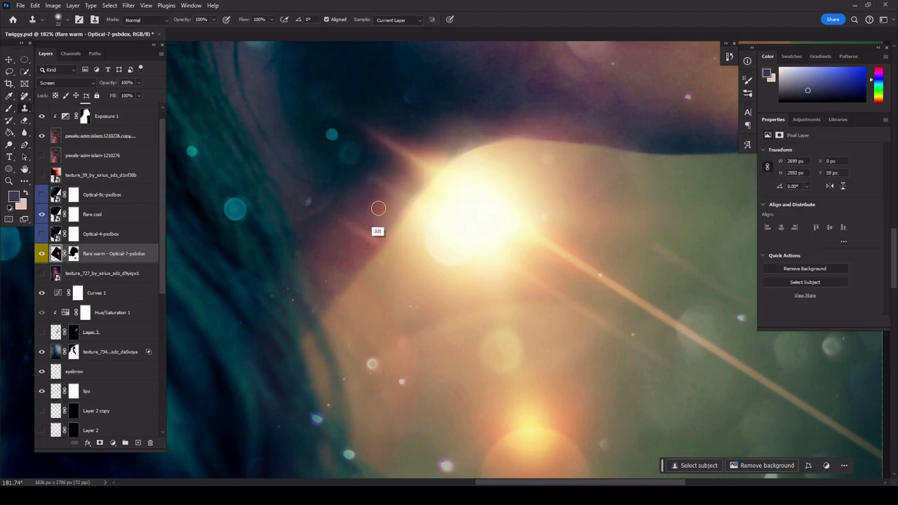
pyautogui.click(356, 254)
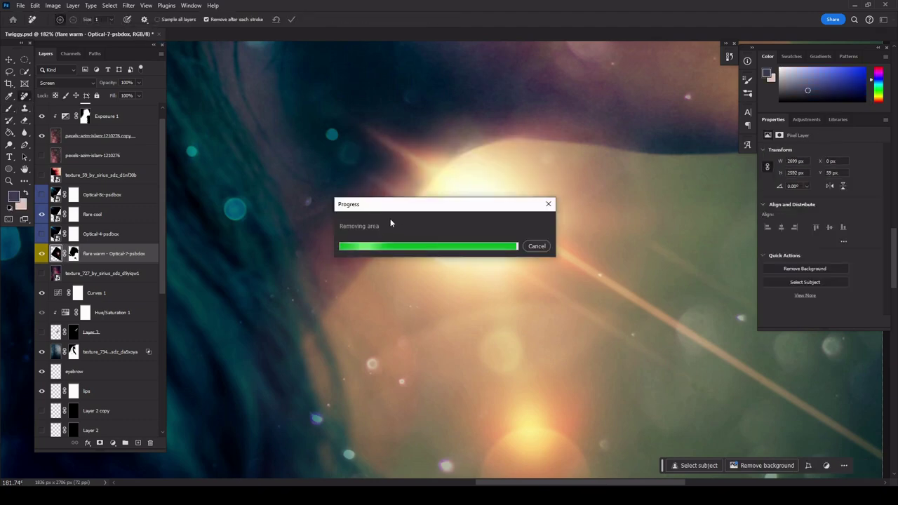
# Step: Return to the brush on the warm flare mask with default black and white colours
pyautogui.press('b')
pyautogui.scroll(-2, 453, 261)
pyautogui.rightClick(449, 266)
pyautogui.press('Escape')
pyautogui.hotkey('ctrl', '\\')
pyautogui.press('d')
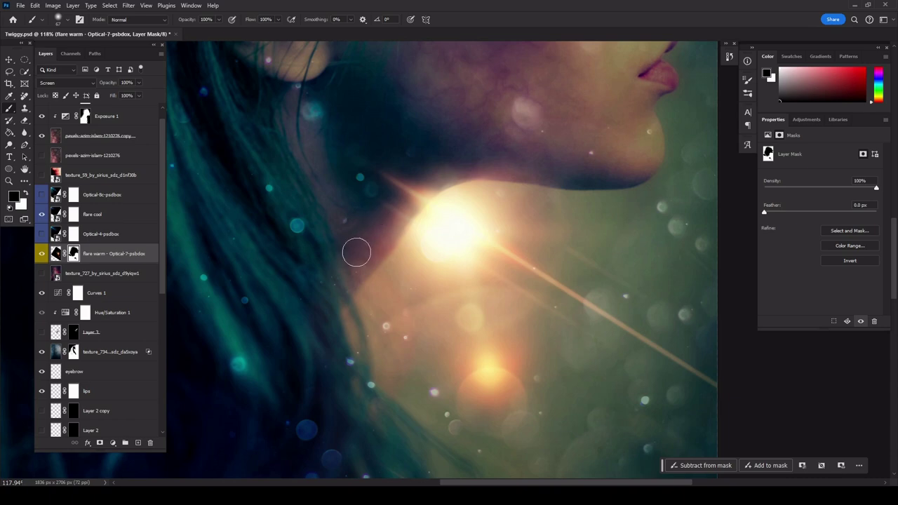
pyautogui.scroll(-2, 381, 218)
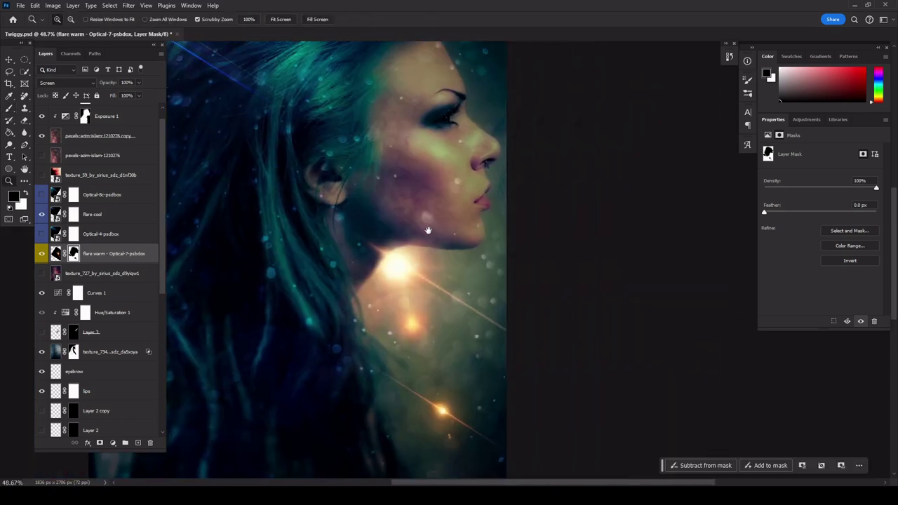
pyautogui.scroll(3, 386, 238)
pyautogui.scroll(2, 393, 253)
# Step: Refine the warm flare mask's upper edge, painting white then black
pyautogui.moveTo(503, 280); pyautogui.dragTo(510, 226)
pyautogui.press('x')
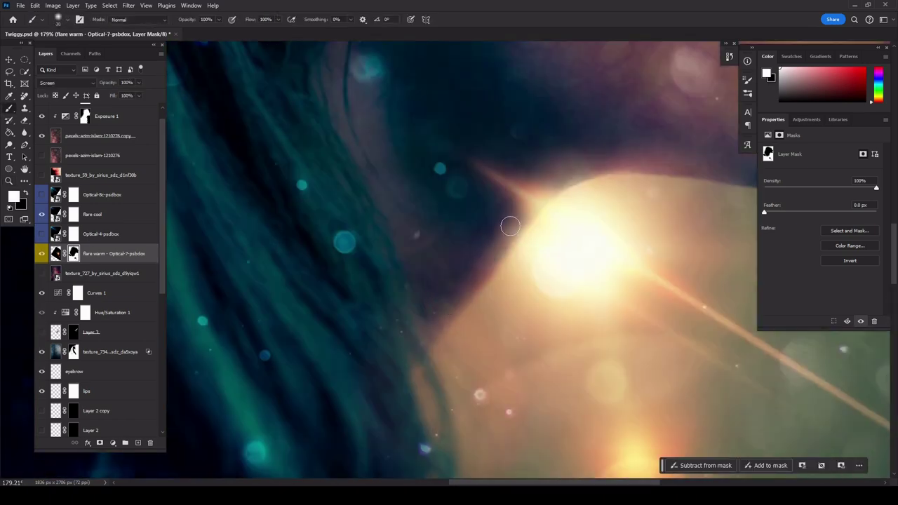
pyautogui.scroll(-3, 634, 204)
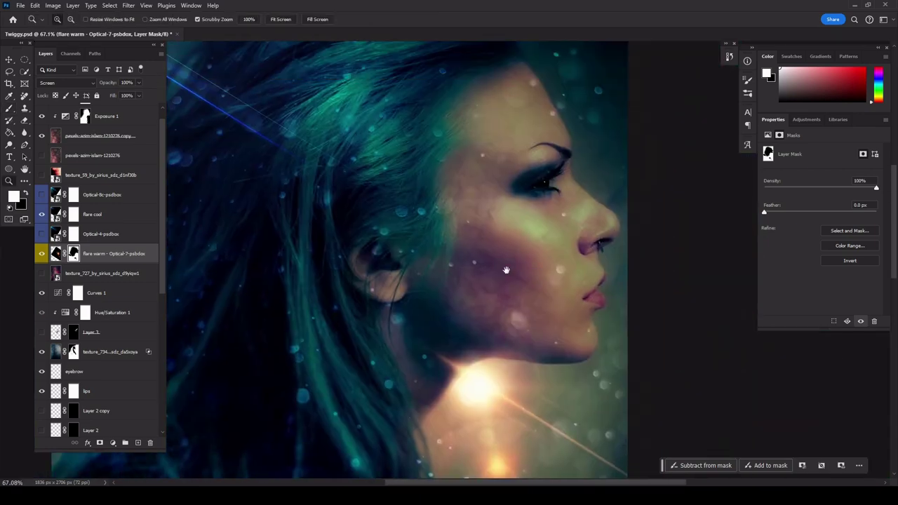
pyautogui.scroll(-2, 596, 267)
pyautogui.rightClick(559, 322)
pyautogui.press('Escape')
pyautogui.press('x')
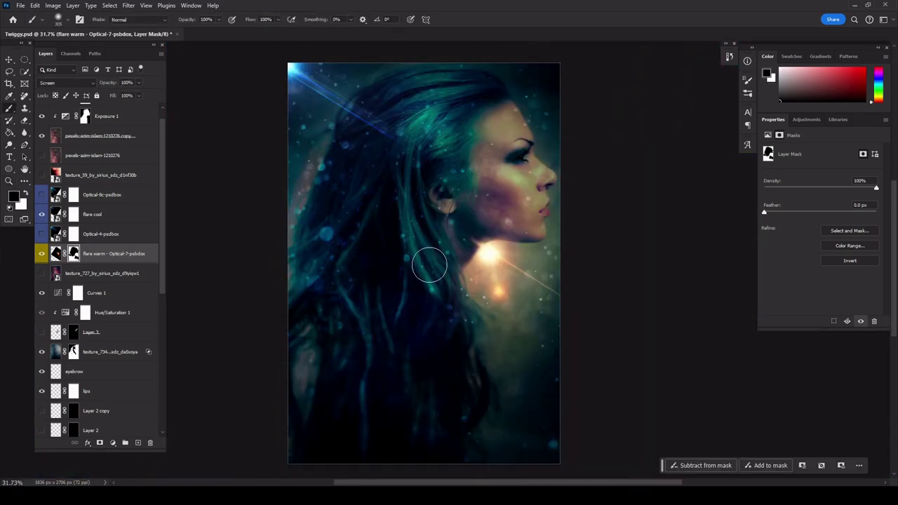
# Step: Move the blue cool flare down to the portrait's left edge
pyautogui.press('v')
pyautogui.moveTo(329, 90); pyautogui.dragTo(330, 234)
pyautogui.click(41, 214)
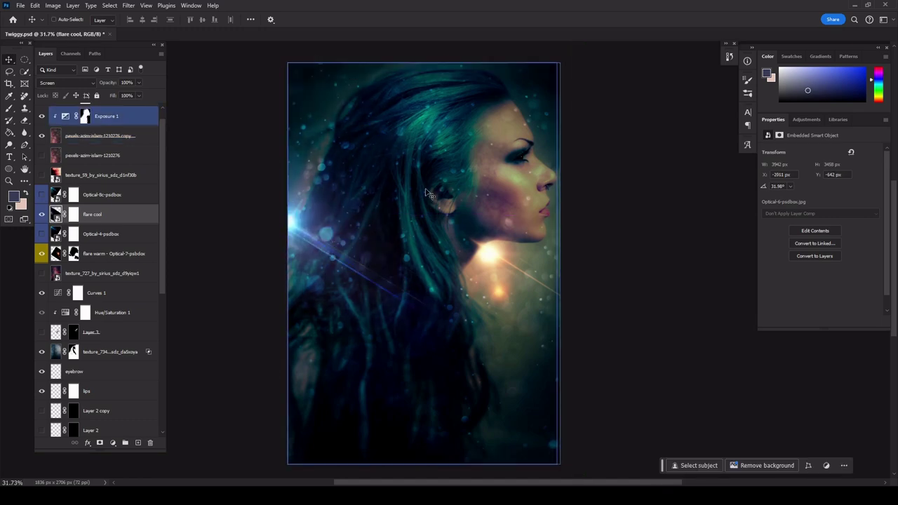
pyautogui.press('z')
pyautogui.moveTo(449, 276); pyautogui.dragTo(470, 276)
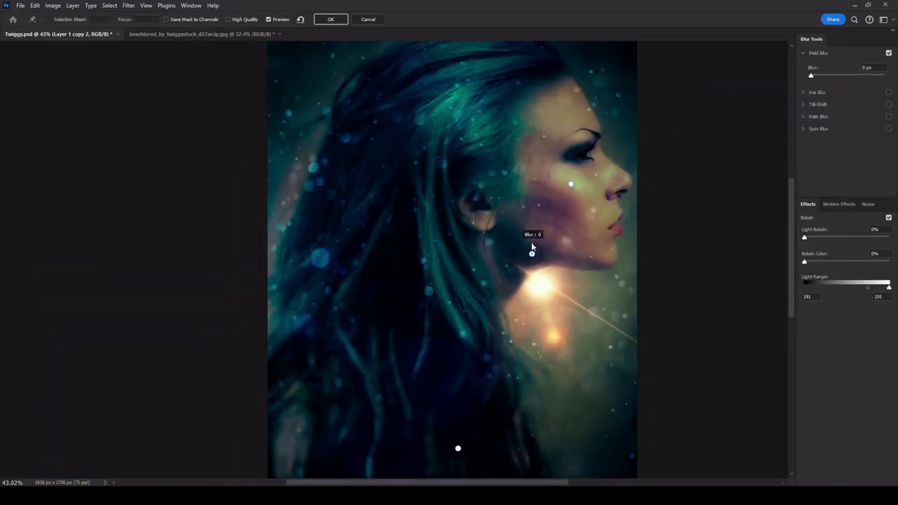
# Step: Add Field Blur pins on the lower hair and near the top, the newest at 17 px
pyautogui.scroll(-3, 532, 247)
pyautogui.click(299, 384)
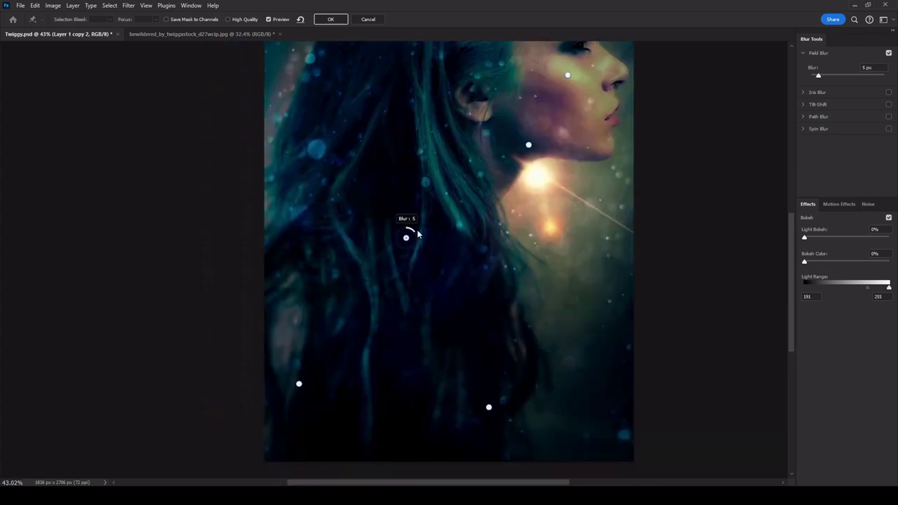
pyautogui.scroll(5, 351, 189)
pyautogui.click(276, 140)
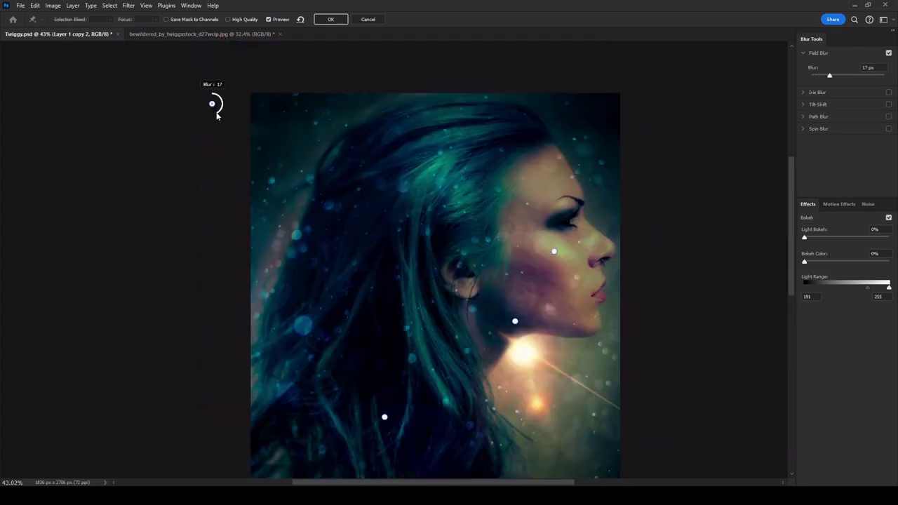